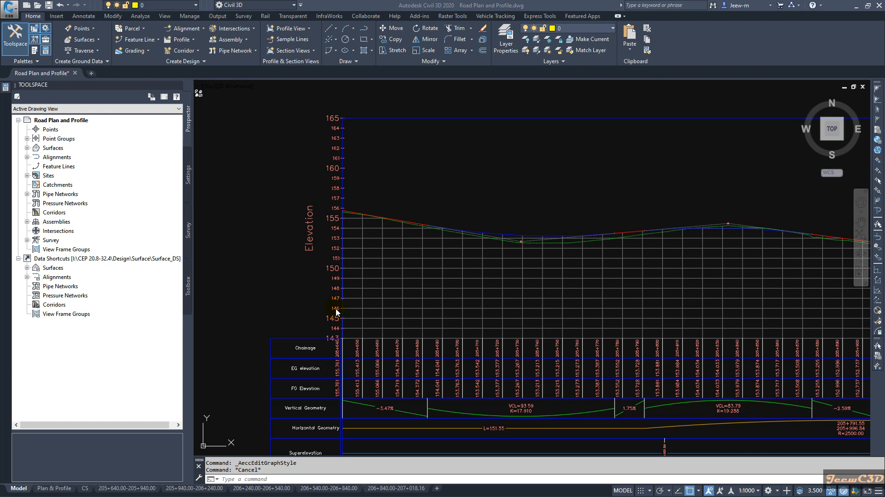
Examine the elevation labels, tick marks and title along the profile view's left axis.
{"action": "scroll", "coordinate": [336, 308], "scroll_direction": "up", "scroll_amount": 4}
{"action": "middle_click_drag", "start_coordinate": [339, 330], "coordinate": [361, 285]}
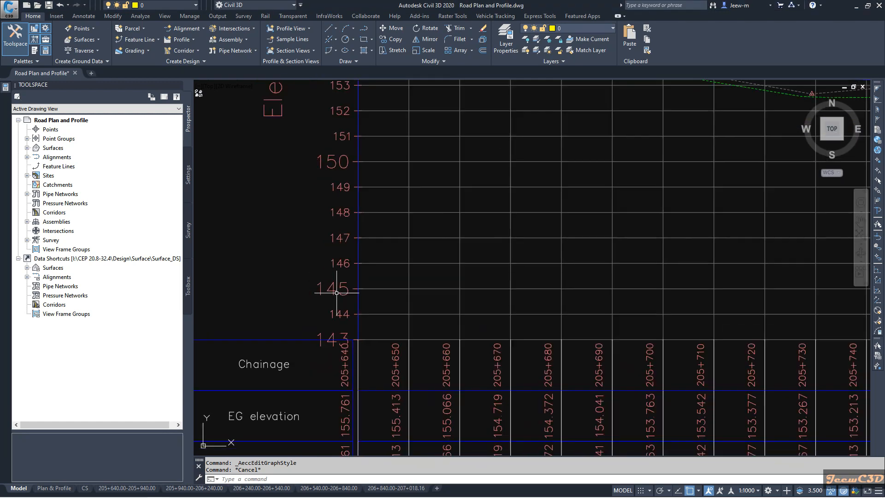
{"action": "scroll", "coordinate": [297, 144], "scroll_direction": "down", "scroll_amount": 2}
{"action": "middle_click_drag", "start_coordinate": [297, 143], "coordinate": [300, 229]}
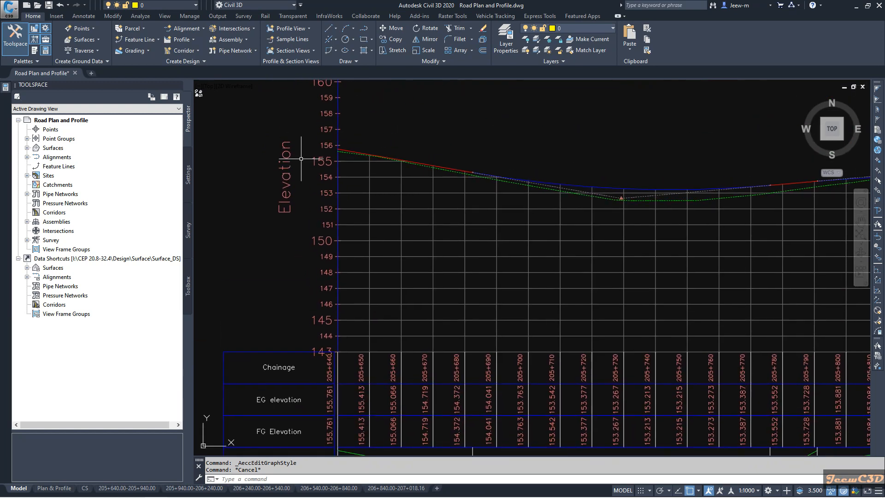
{"action": "scroll", "coordinate": [317, 321], "scroll_direction": "up", "scroll_amount": 2}
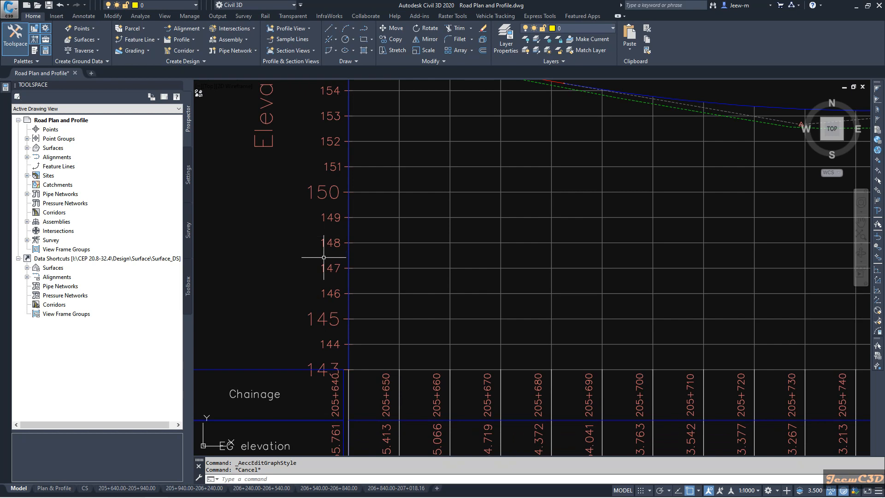
{"action": "scroll", "coordinate": [350, 343], "scroll_direction": "up", "scroll_amount": 3}
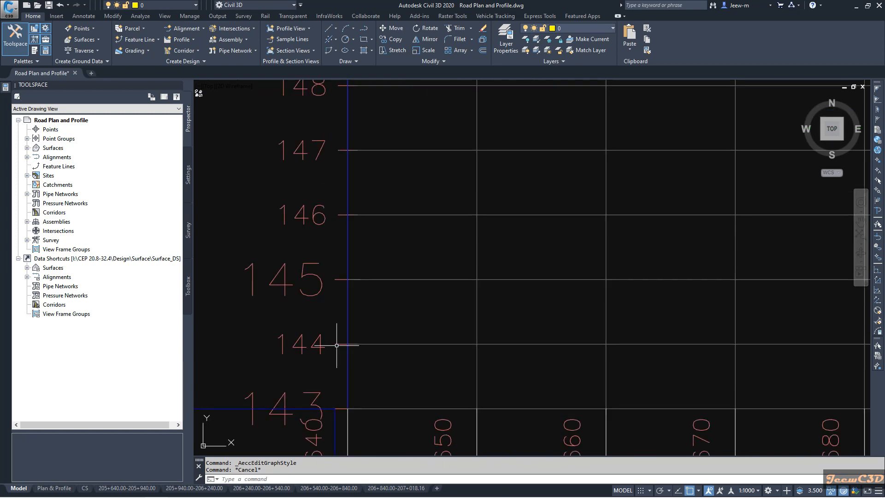
{"action": "scroll", "coordinate": [351, 282], "scroll_direction": "down", "scroll_amount": 2}
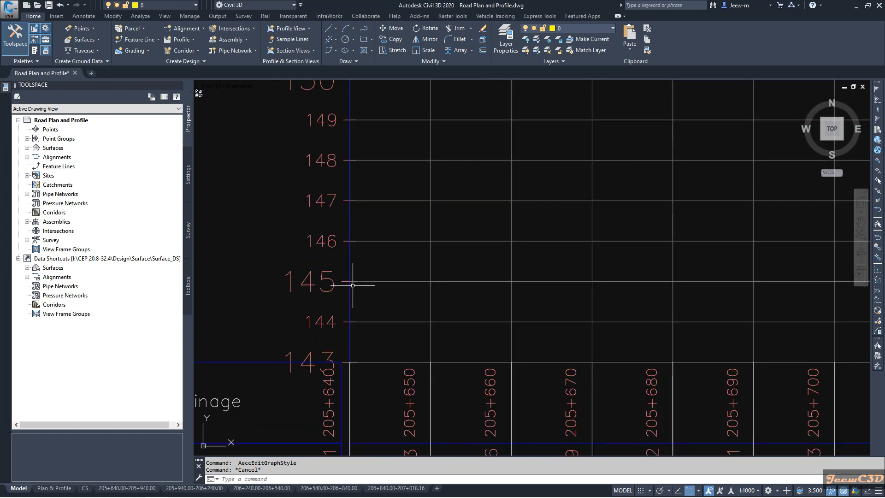
{"action": "middle_click_drag", "start_coordinate": [332, 277], "coordinate": [329, 344]}
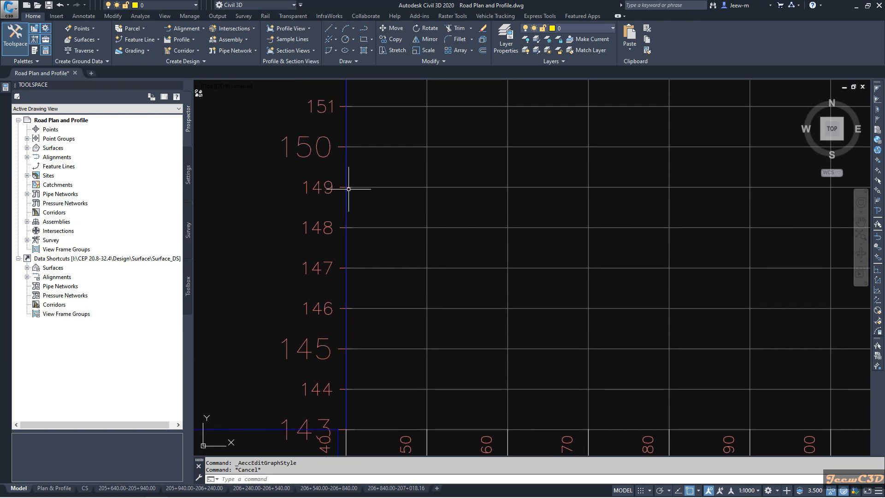
{"action": "scroll", "coordinate": [351, 189], "scroll_direction": "down", "scroll_amount": 6}
{"action": "middle_click_drag", "start_coordinate": [327, 207], "coordinate": [325, 263]}
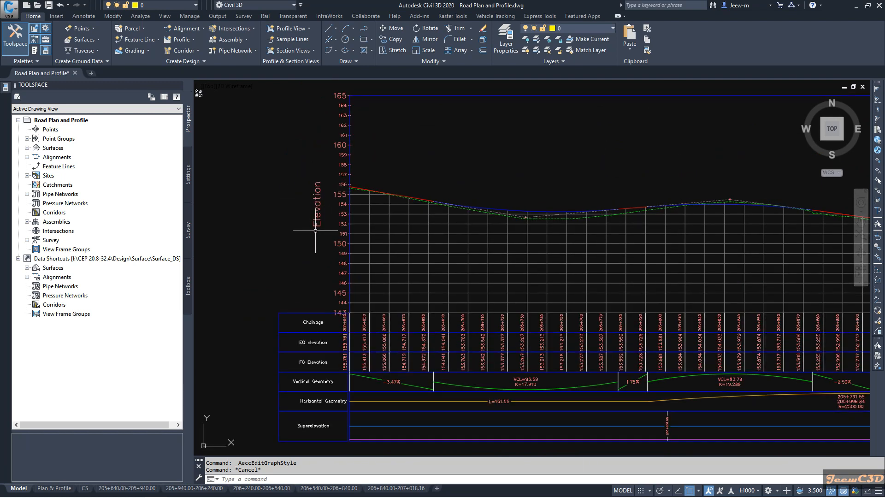
{"action": "scroll", "coordinate": [346, 182], "scroll_direction": "up", "scroll_amount": 2}
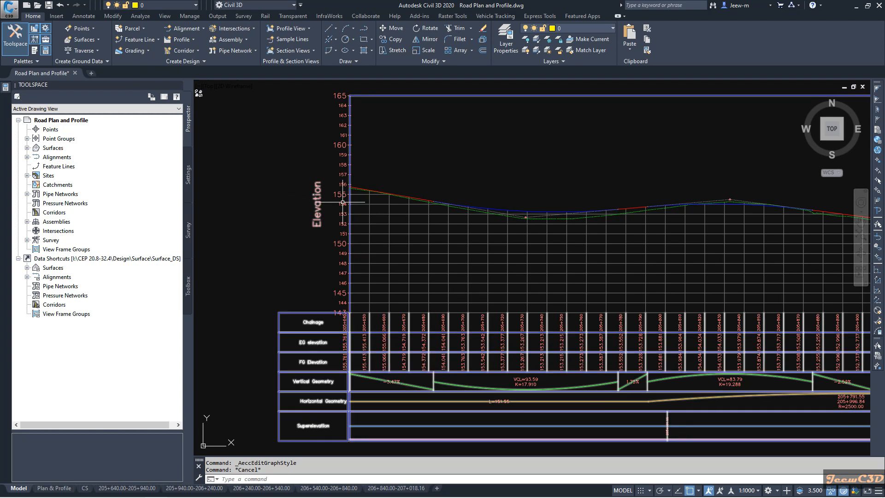
{"action": "scroll", "coordinate": [346, 181], "scroll_direction": "down", "scroll_amount": 2}
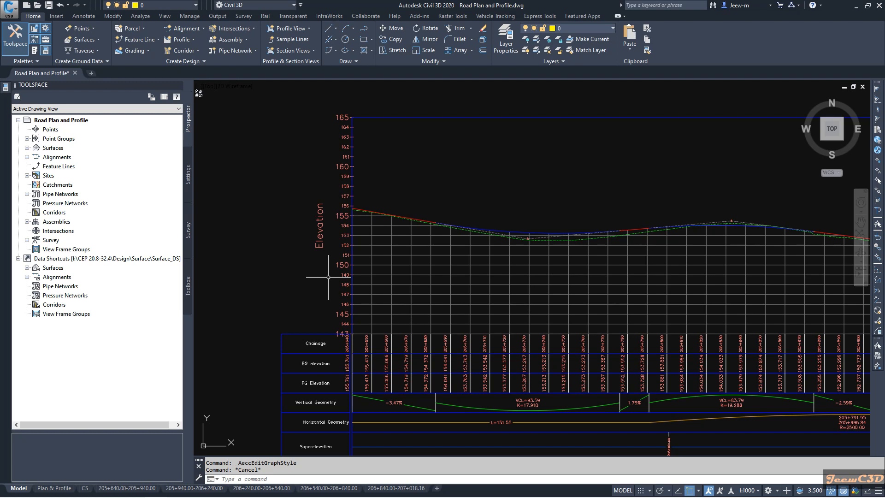
Open the profile view's style for editing and review its information and left vertical axis tick settings.
{"action": "left_click", "coordinate": [342, 268]}
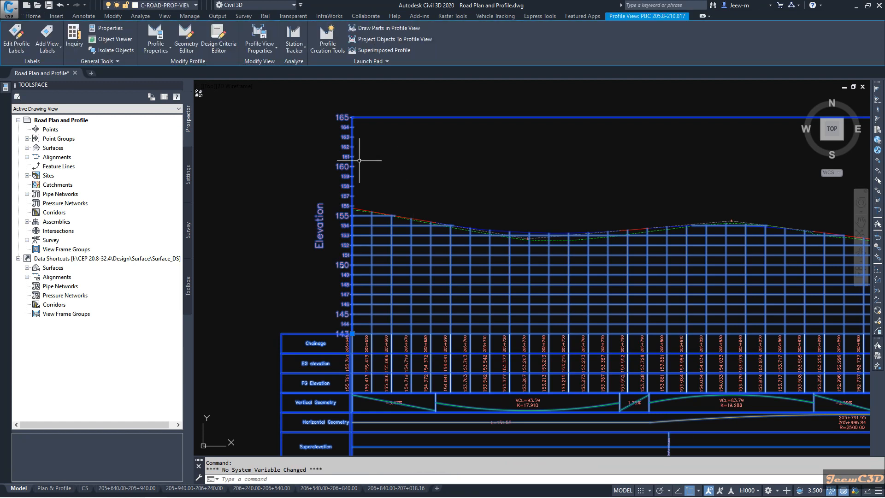
{"action": "left_click", "coordinate": [259, 50]}
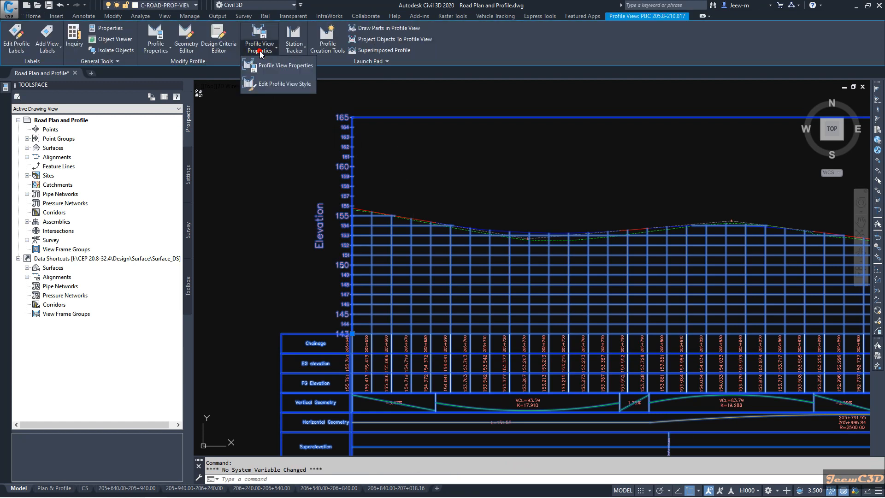
{"action": "left_click", "coordinate": [284, 85]}
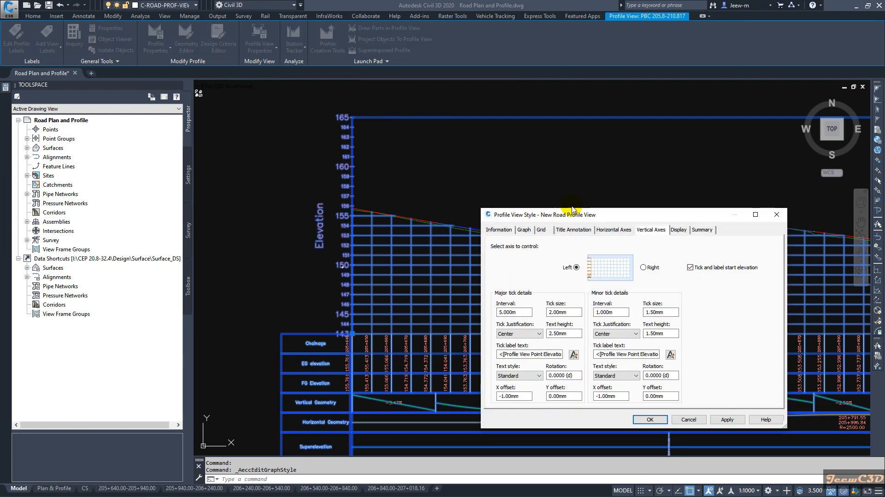
{"action": "left_click_drag", "start_coordinate": [572, 210], "coordinate": [567, 144]}
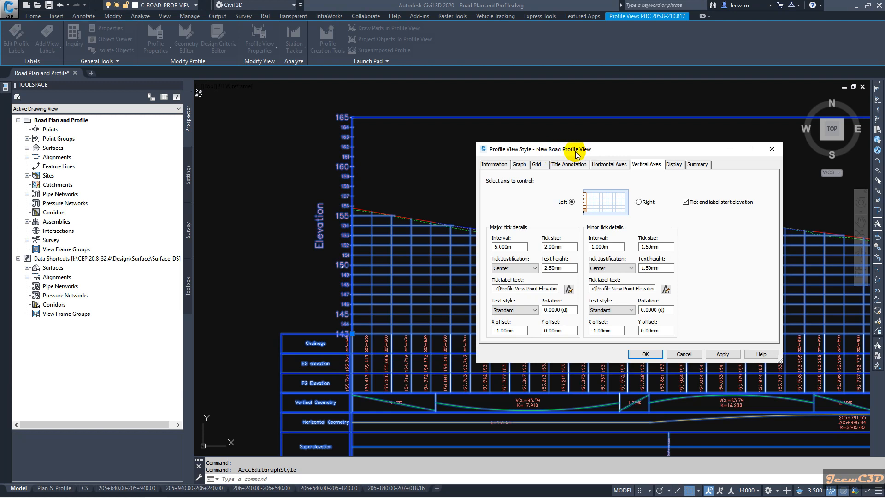
{"action": "left_click", "coordinate": [494, 165]}
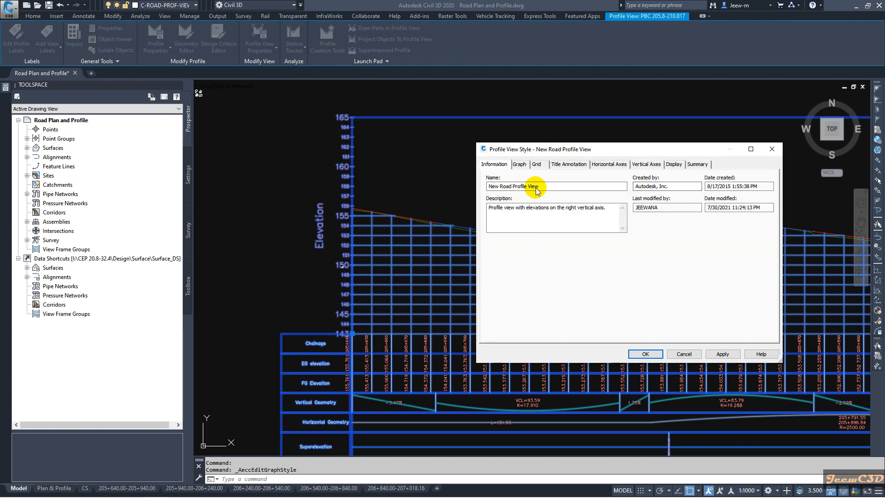
{"action": "left_click", "coordinate": [647, 164]}
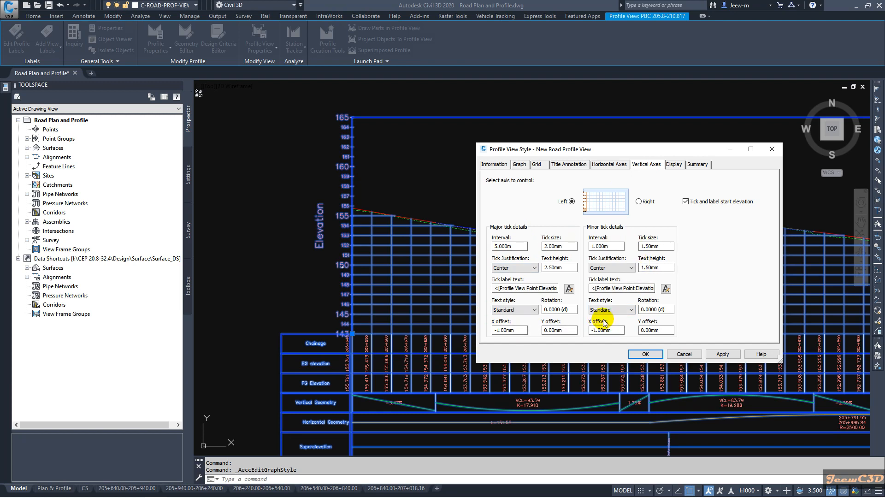
{"action": "left_click", "coordinate": [495, 248]}
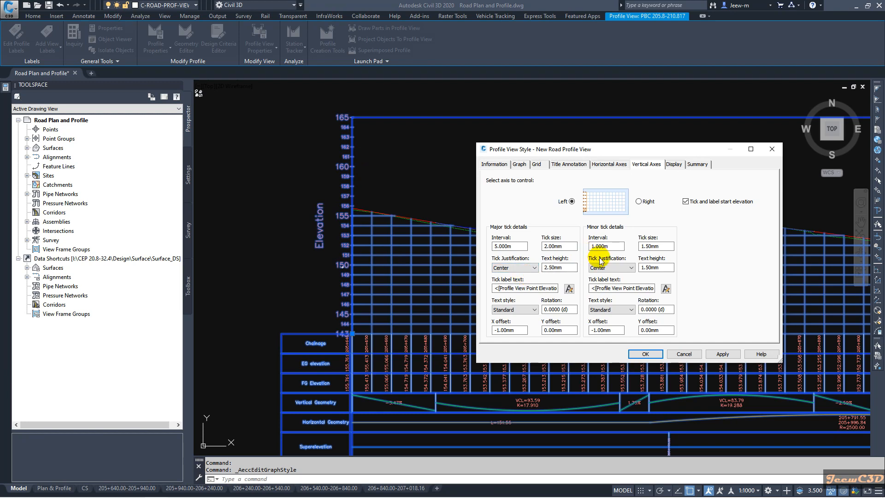
Turn off the Left Axis component in the style's plan display, apply the change, and turn the component back on.
{"action": "left_click", "coordinate": [677, 169]}
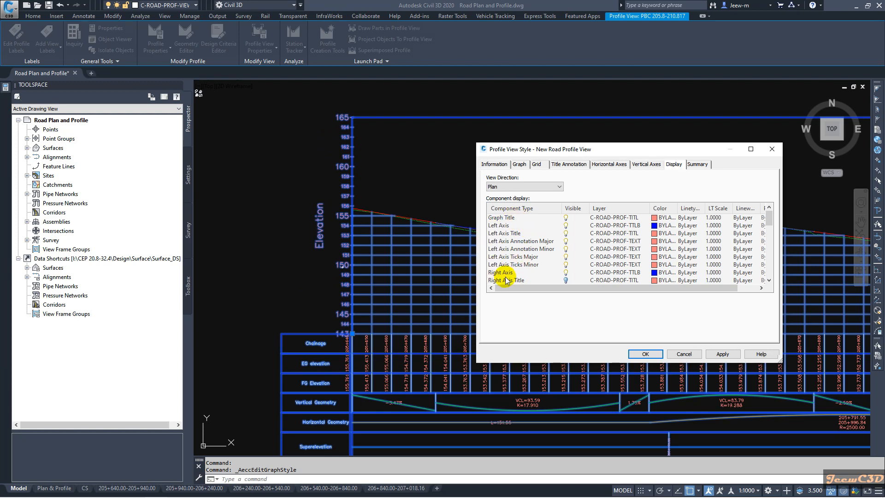
{"action": "left_click", "coordinate": [502, 229]}
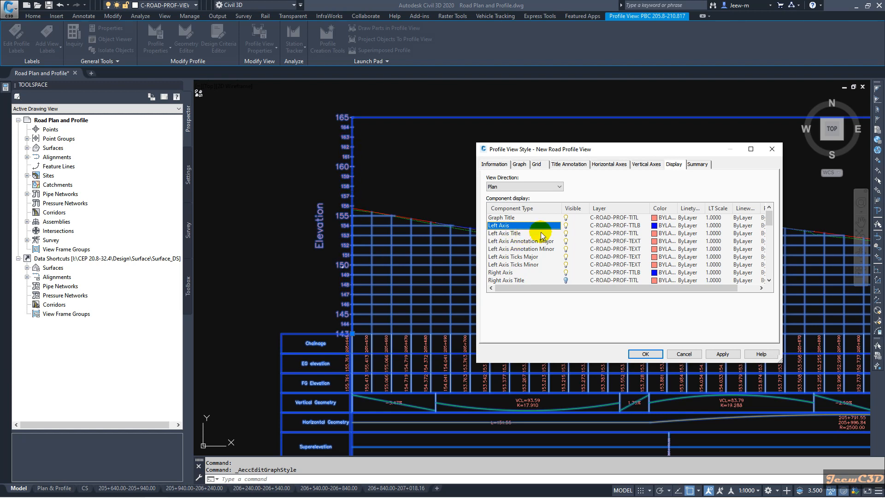
{"action": "left_click", "coordinate": [566, 226]}
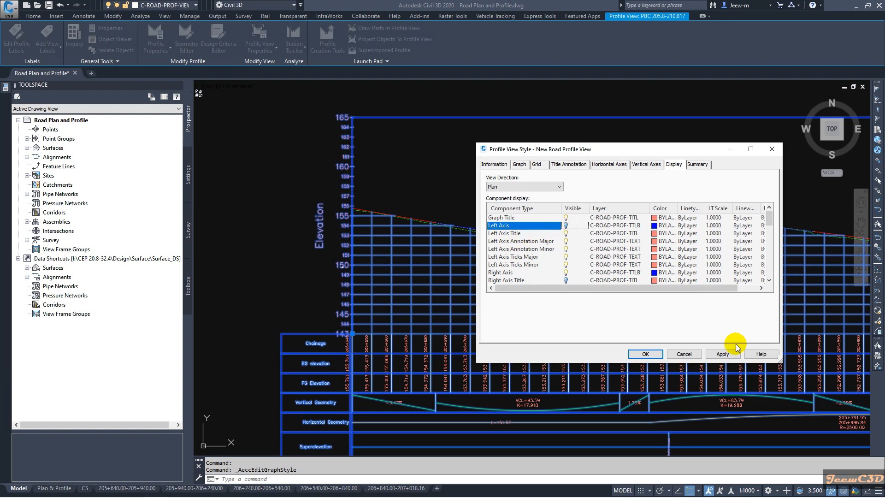
{"action": "left_click", "coordinate": [722, 354]}
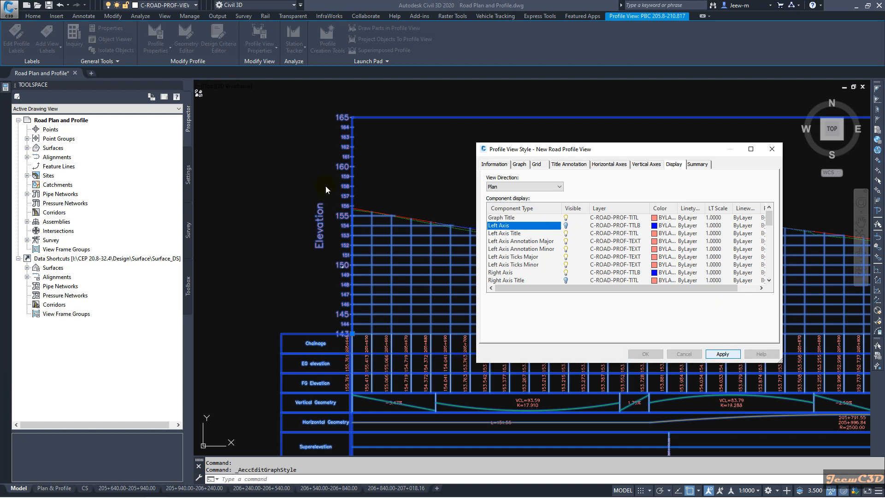
{"action": "left_click", "coordinate": [566, 225]}
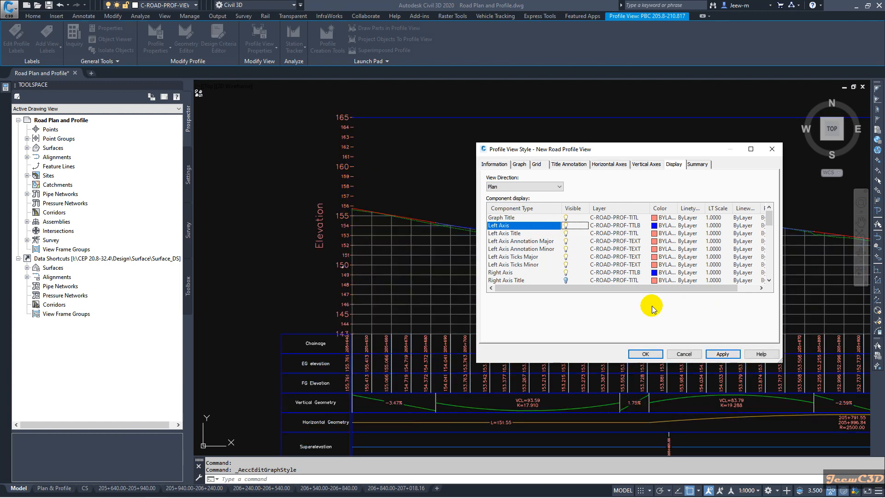
{"action": "left_click", "coordinate": [489, 226]}
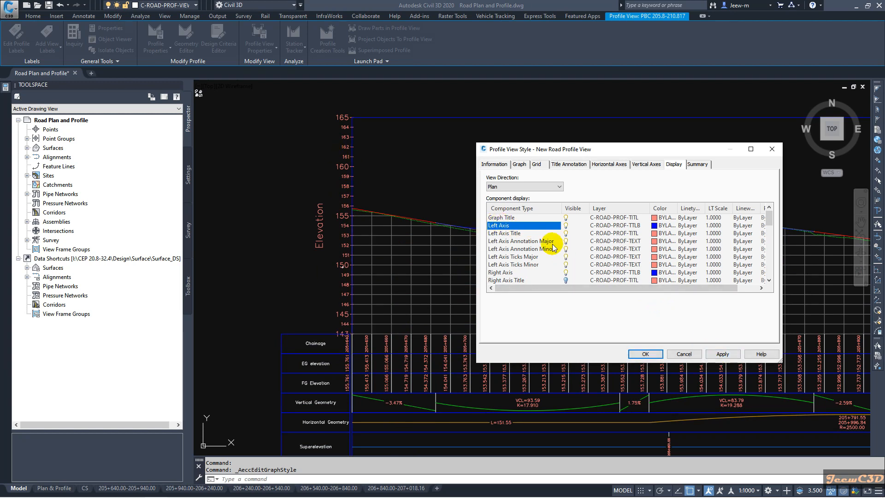
Change the left axis title text to "Elevation in m" in the profile view style and apply it.
{"action": "left_click", "coordinate": [508, 234]}
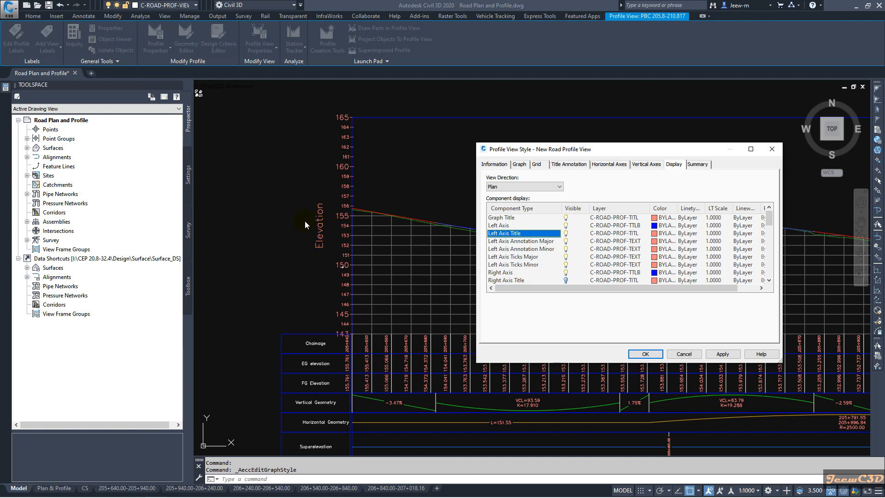
{"action": "left_click", "coordinate": [646, 164]}
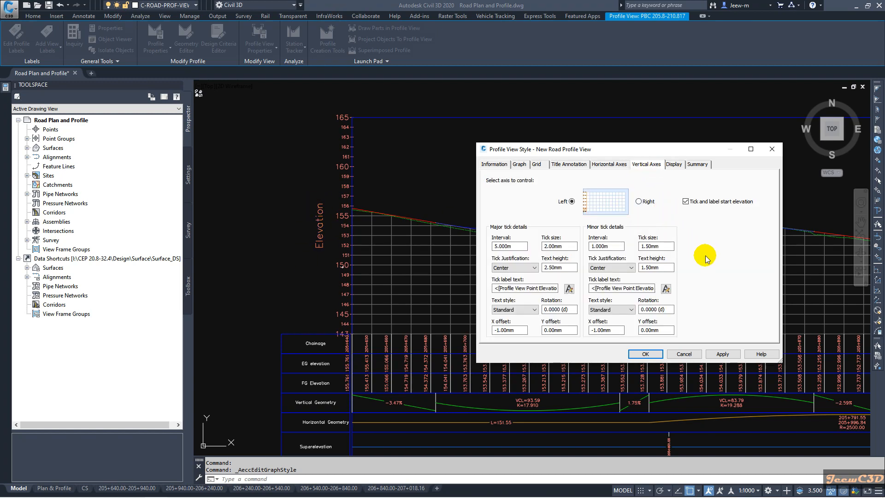
{"action": "left_click", "coordinate": [571, 167]}
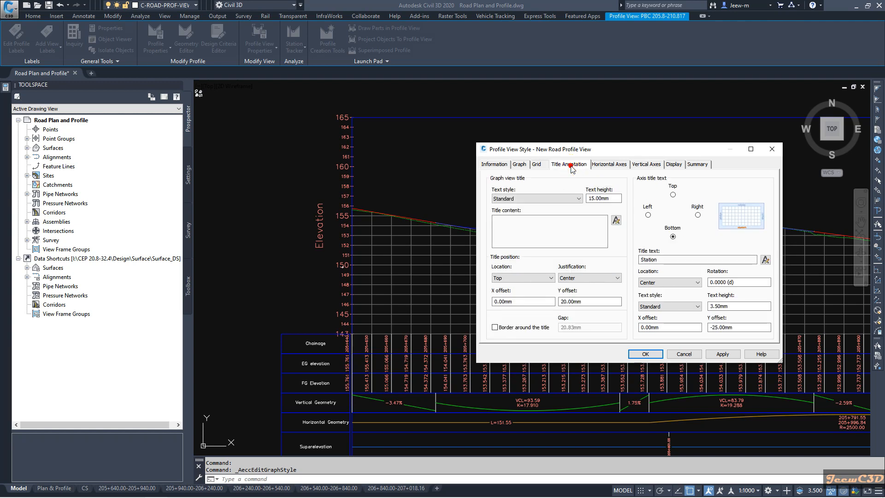
{"action": "left_click", "coordinate": [650, 216]}
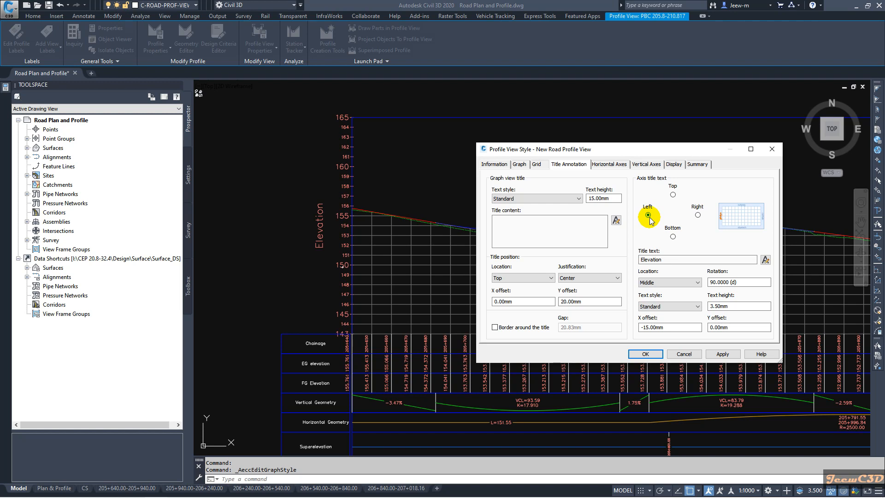
{"action": "double_click", "coordinate": [669, 260]}
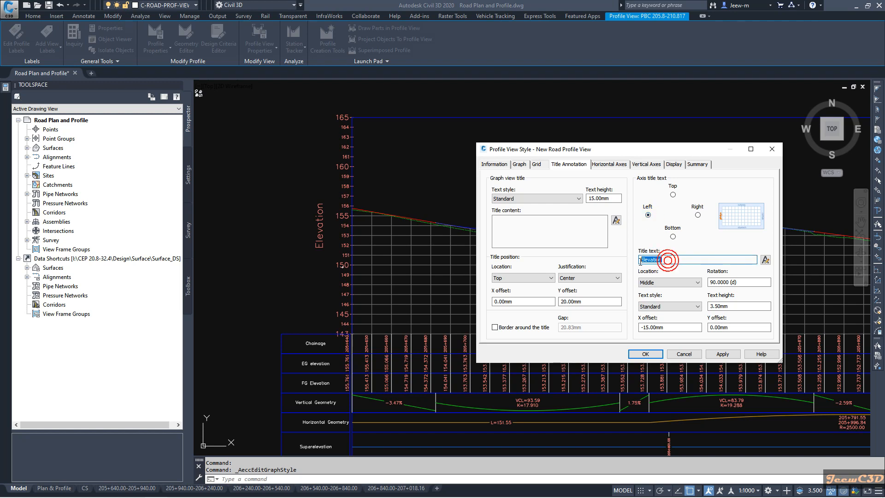
{"action": "left_click", "coordinate": [683, 261]}
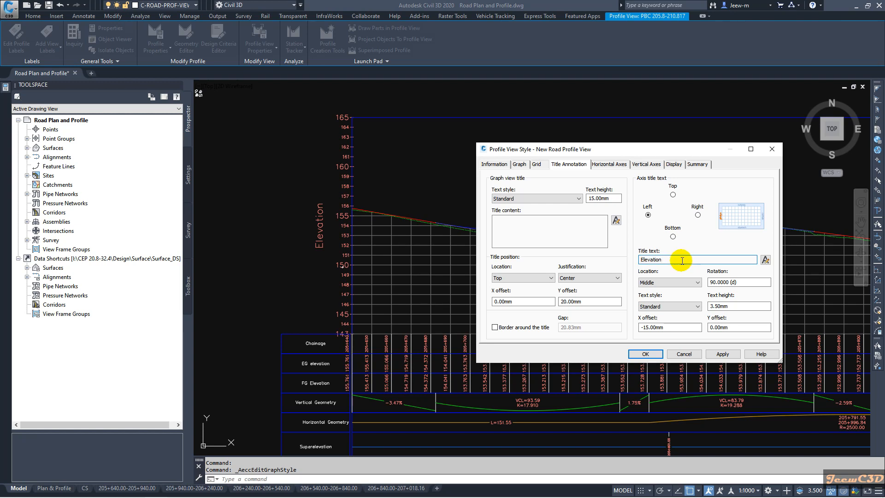
{"action": "left_click", "coordinate": [765, 261]}
{"action": "left_click", "coordinate": [555, 236]}
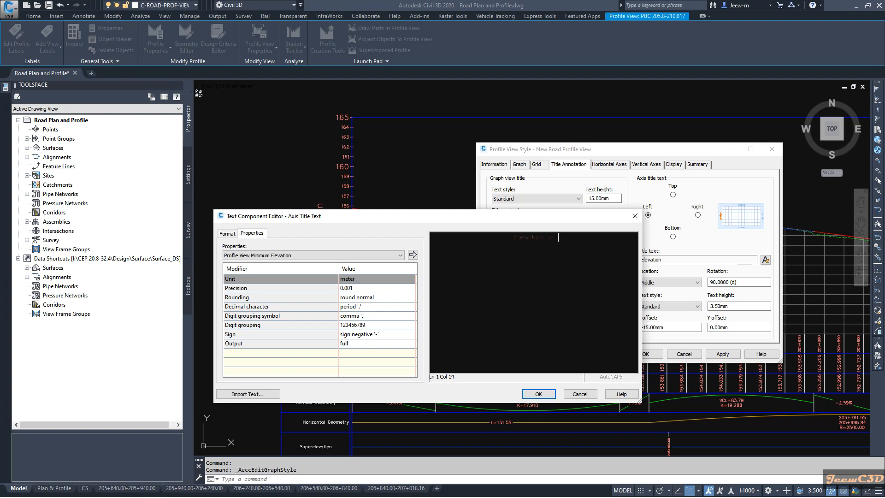
{"action": "left_click_drag", "start_coordinate": [494, 247], "coordinate": [491, 246]}
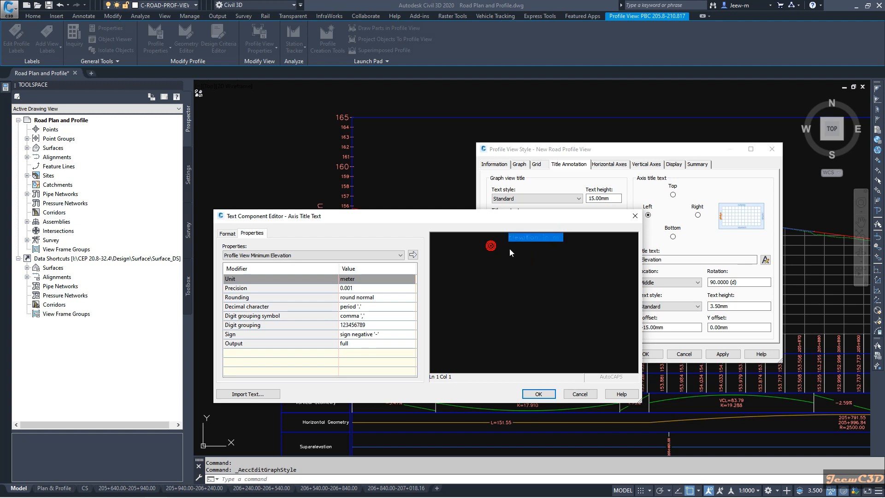
{"action": "left_click", "coordinate": [538, 394]}
{"action": "left_click", "coordinate": [730, 354]}
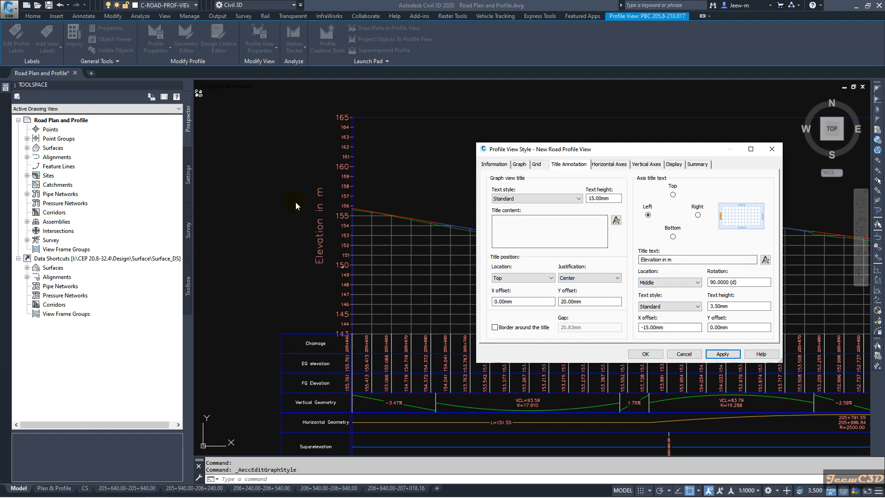
Turn off the Left Axis Title component in the style's plan display, apply the change, and turn the component back on.
{"action": "left_click", "coordinate": [674, 165]}
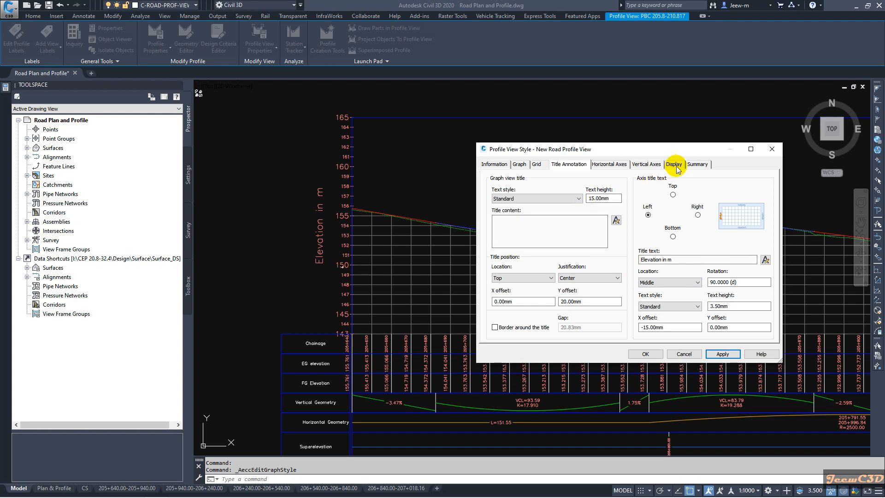
{"action": "left_click", "coordinate": [502, 234]}
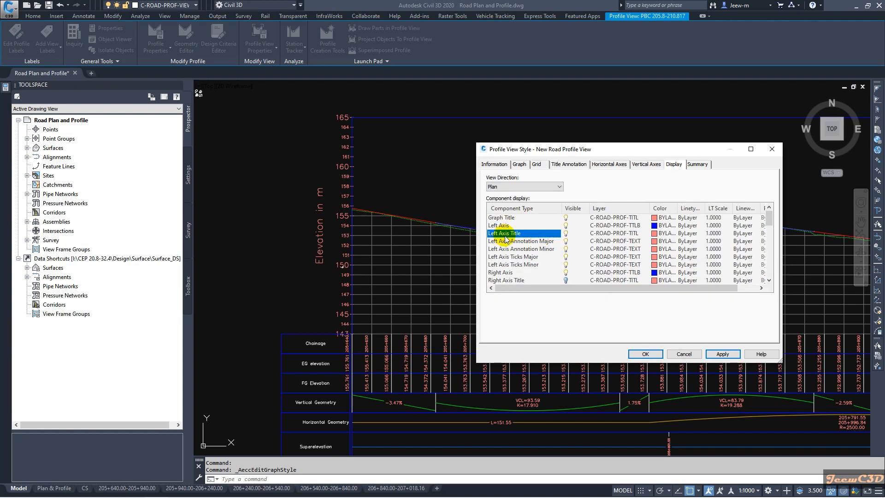
{"action": "left_click", "coordinate": [566, 234]}
{"action": "left_click", "coordinate": [722, 354]}
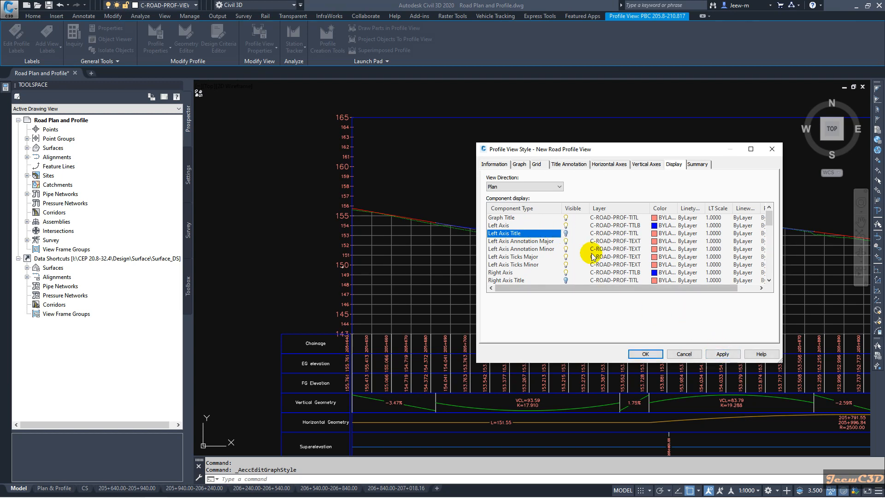
{"action": "left_click", "coordinate": [566, 234]}
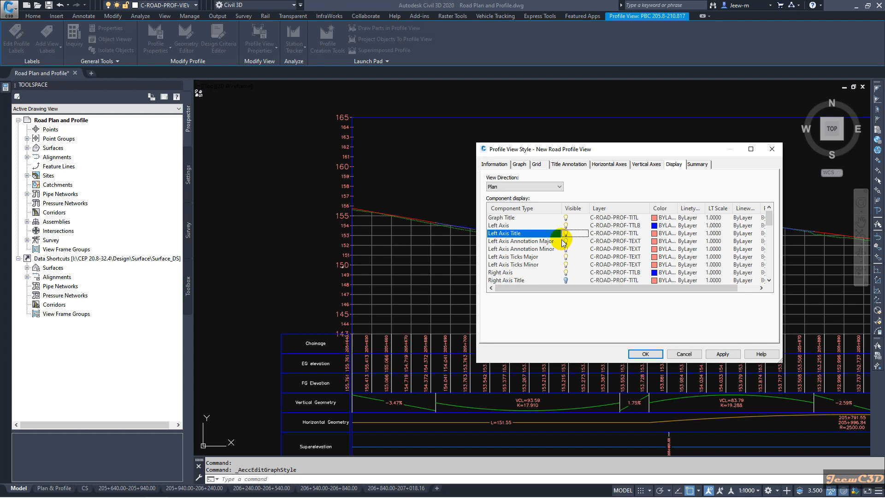
Review the Left Axis Annotation Major display entry and the left vertical axis's major tick interval and tick size.
{"action": "left_click", "coordinate": [528, 244]}
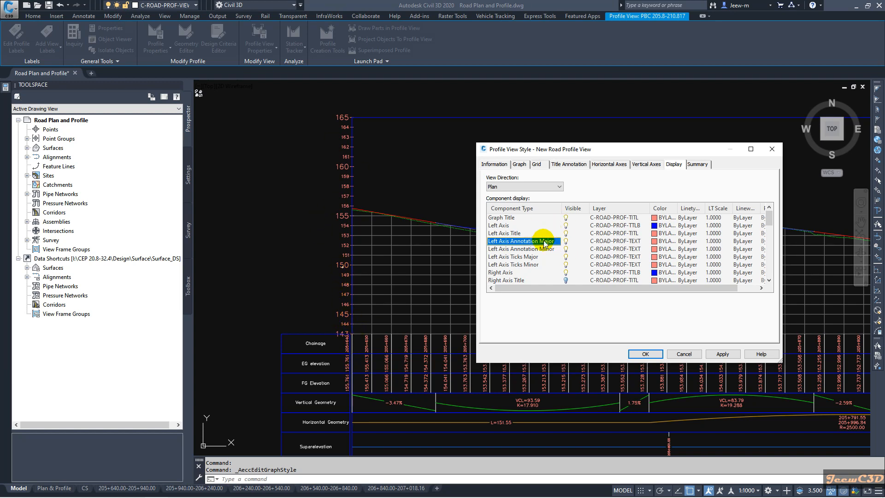
{"action": "left_click", "coordinate": [653, 168]}
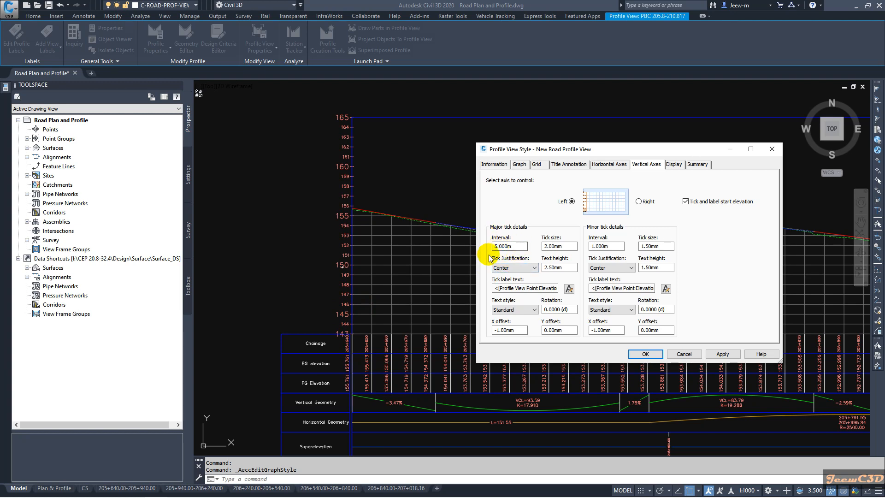
{"action": "double_click", "coordinate": [515, 245]}
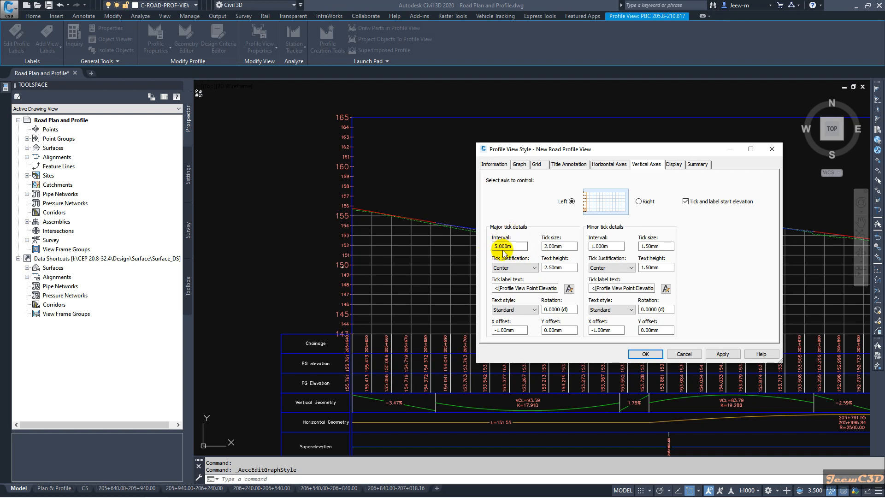
{"action": "left_click", "coordinate": [554, 249]}
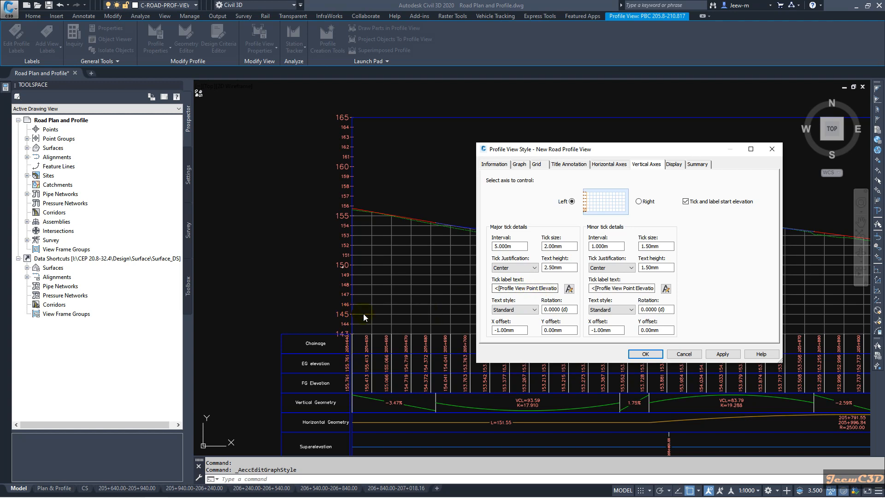
Review the Profile View Point Elevation property and its precision options in the left axis's major tick label text, and leave without saving.
{"action": "left_click", "coordinate": [570, 289]}
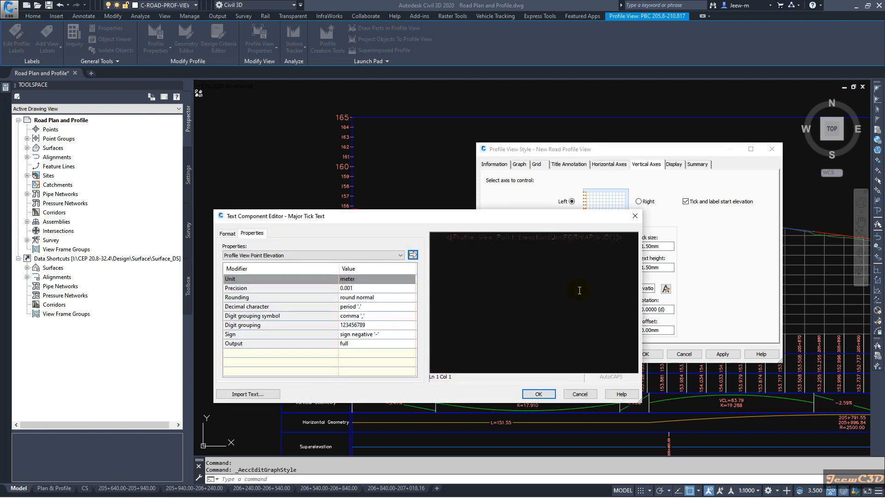
{"action": "left_click_drag", "start_coordinate": [419, 218], "coordinate": [477, 223]}
{"action": "left_click", "coordinate": [393, 259]}
{"action": "left_click", "coordinate": [385, 260]}
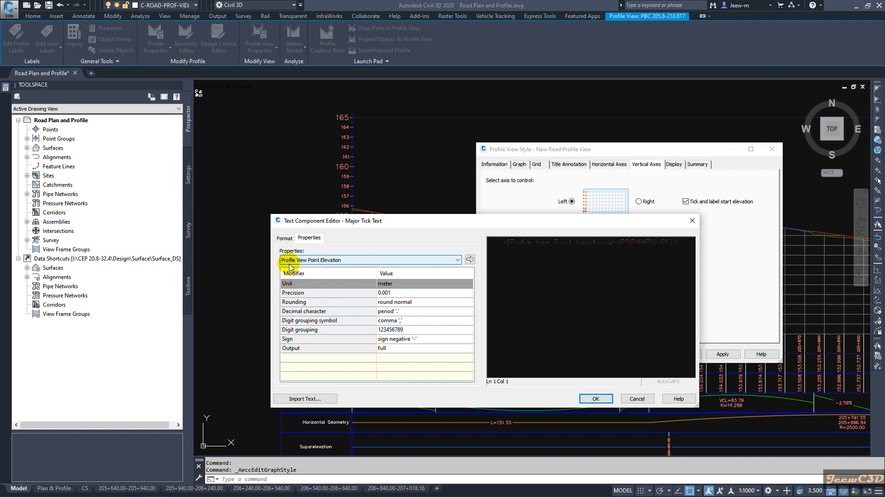
{"action": "left_click_drag", "start_coordinate": [385, 230], "coordinate": [473, 282]}
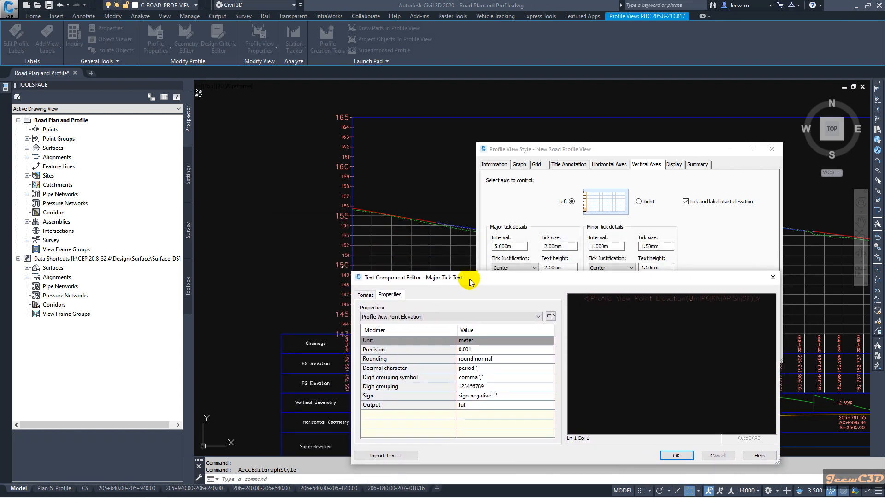
{"action": "left_click", "coordinate": [646, 303]}
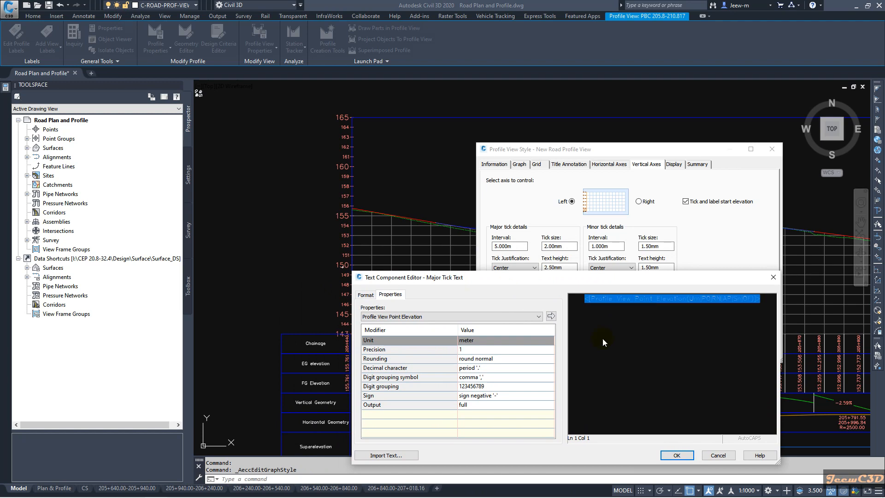
{"action": "left_click", "coordinate": [475, 351]}
{"action": "left_click", "coordinate": [474, 350]}
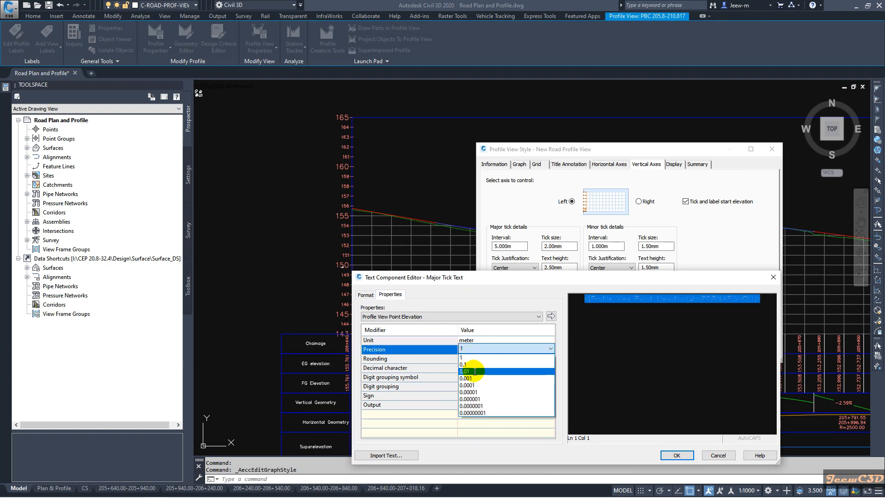
{"action": "left_click", "coordinate": [506, 338]}
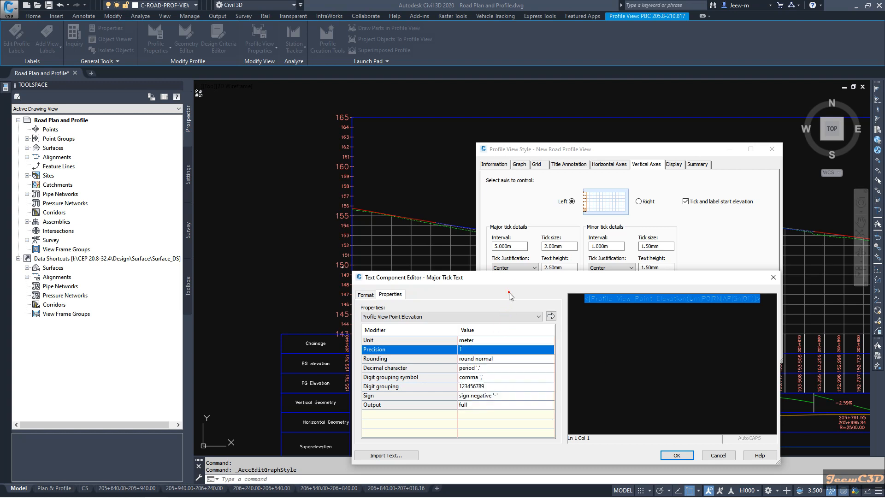
{"action": "left_click", "coordinate": [710, 455]}
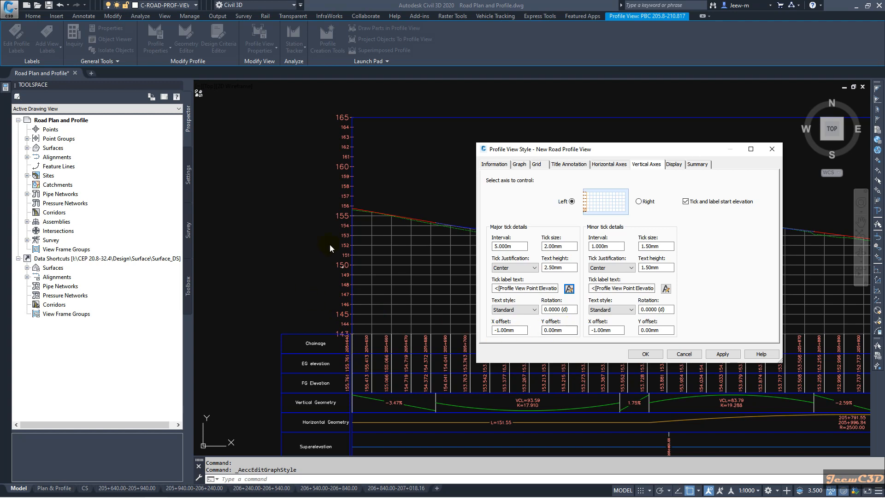
Apply an X offset of -10 mm to the left axis's major tick labels, and set it back to -1 mm.
{"action": "left_click", "coordinate": [504, 331]}
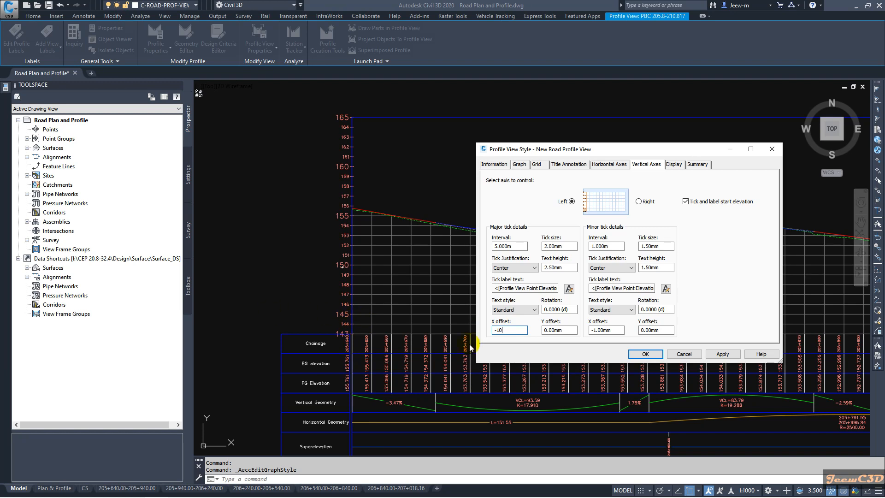
{"action": "left_click", "coordinate": [724, 354]}
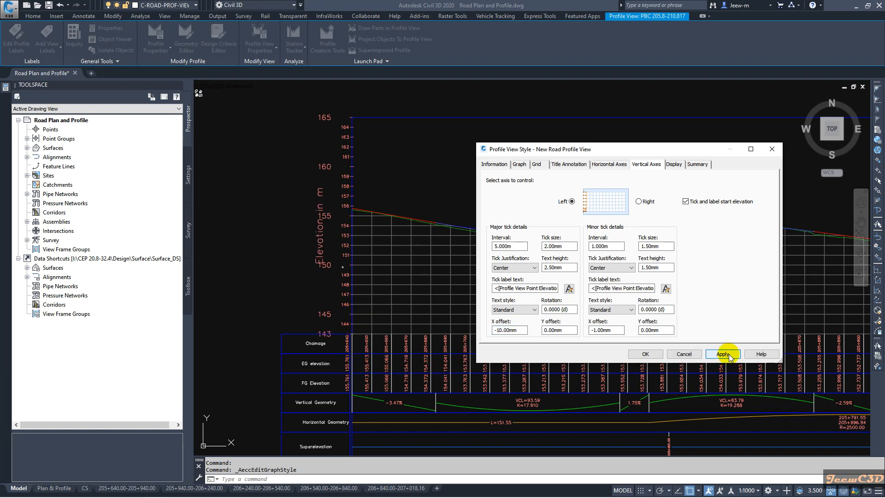
{"action": "left_click", "coordinate": [502, 329]}
{"action": "double_click", "coordinate": [502, 330]}
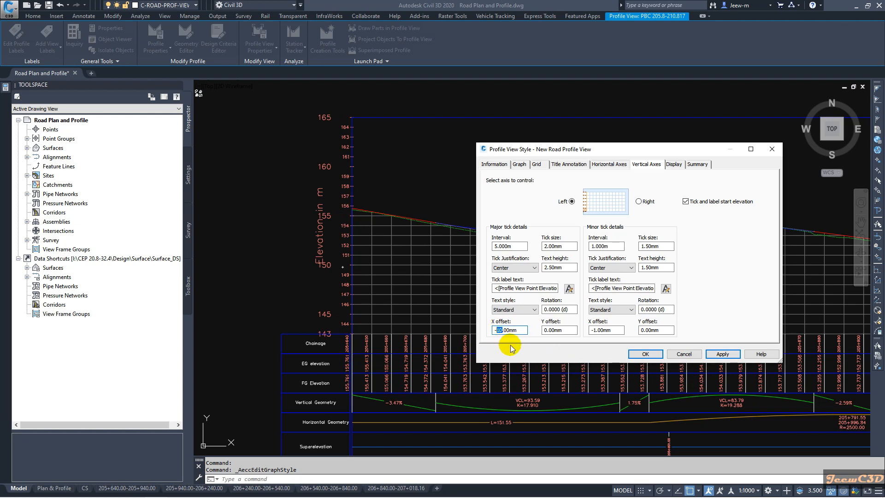
{"action": "type", "text": "1"}
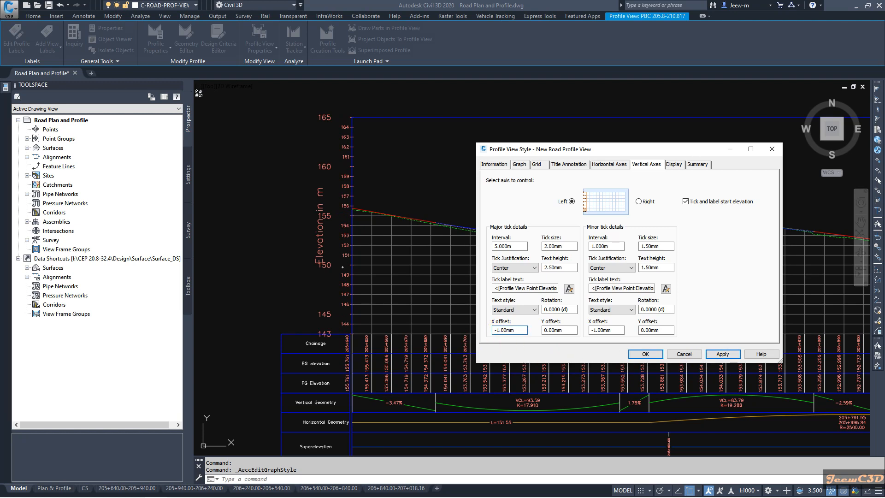
{"action": "left_click", "coordinate": [732, 355]}
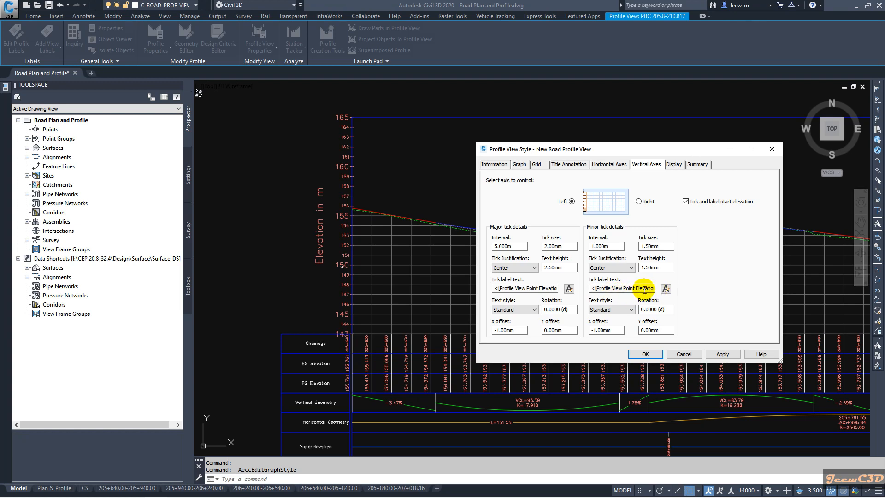
Set the left axis's tick label text height to 3.5 mm for major ticks and 1 mm for minor ticks, and apply it.
{"action": "left_click", "coordinate": [666, 290]}
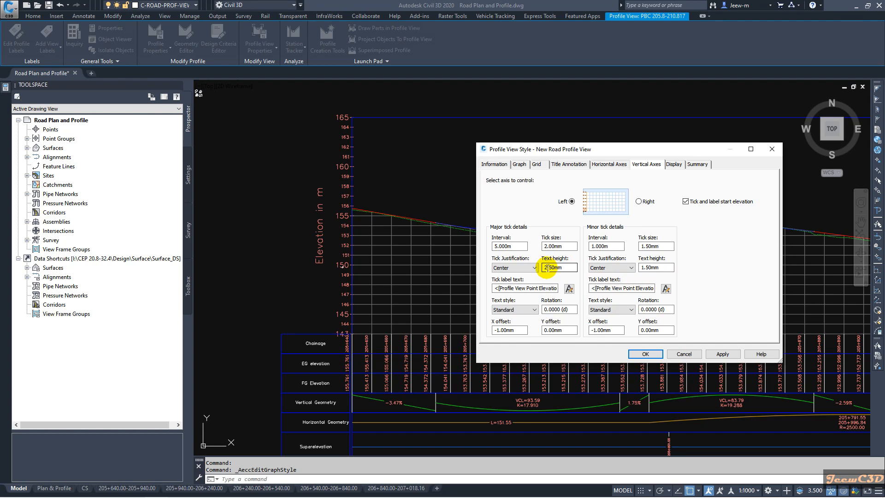
{"action": "left_click_drag", "start_coordinate": [547, 267], "coordinate": [544, 268]}
{"action": "key", "text": "Return"}
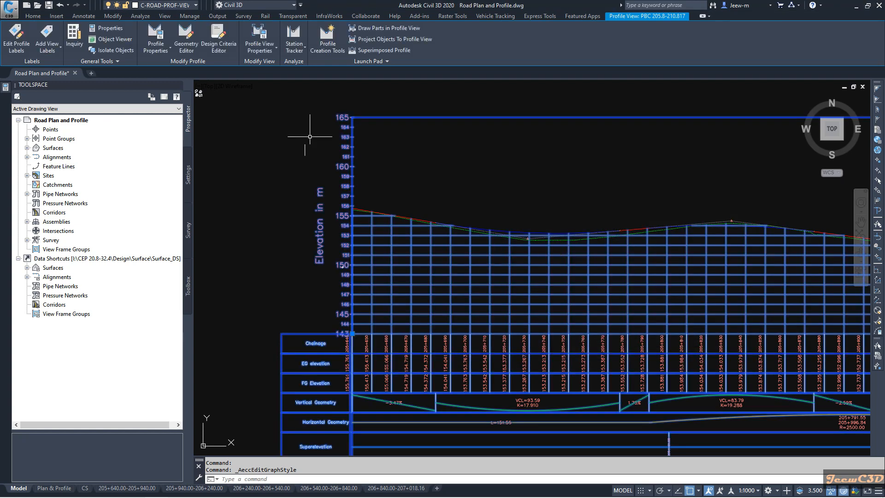
{"action": "left_click", "coordinate": [260, 47]}
{"action": "left_click", "coordinate": [276, 83]}
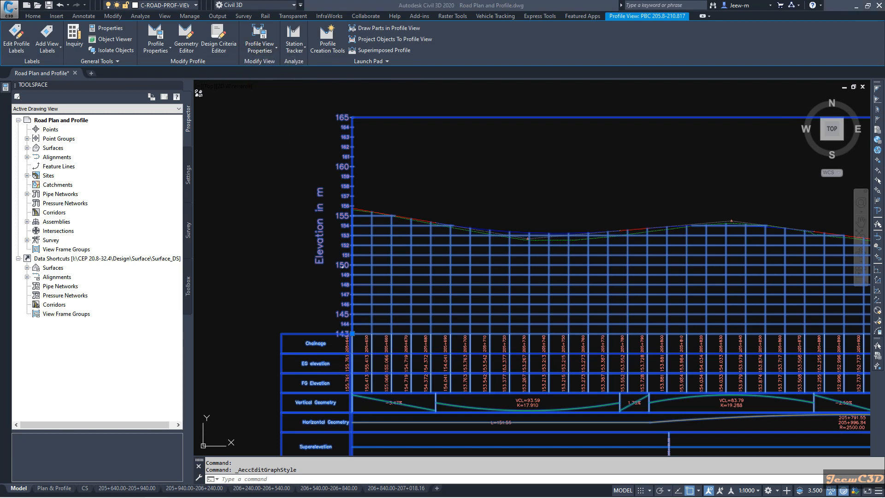
{"action": "left_click", "coordinate": [546, 269]}
{"action": "type", "text": "3.50mm"}
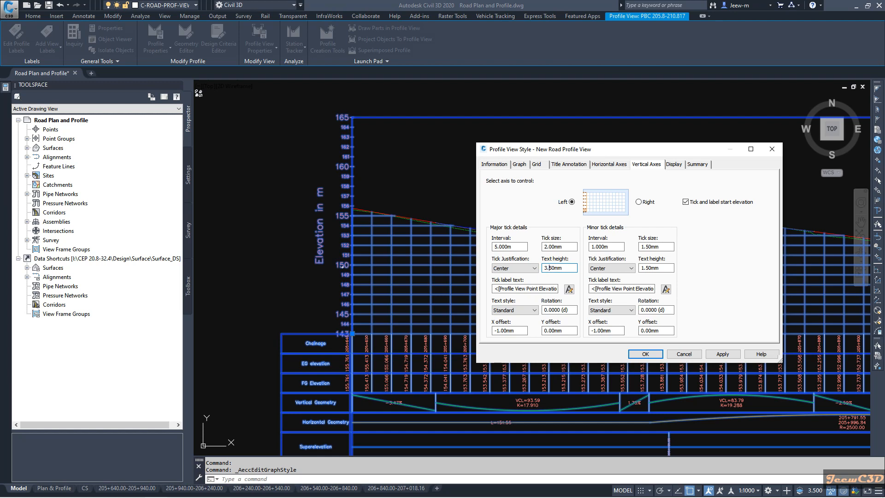
{"action": "double_click", "coordinate": [660, 268]}
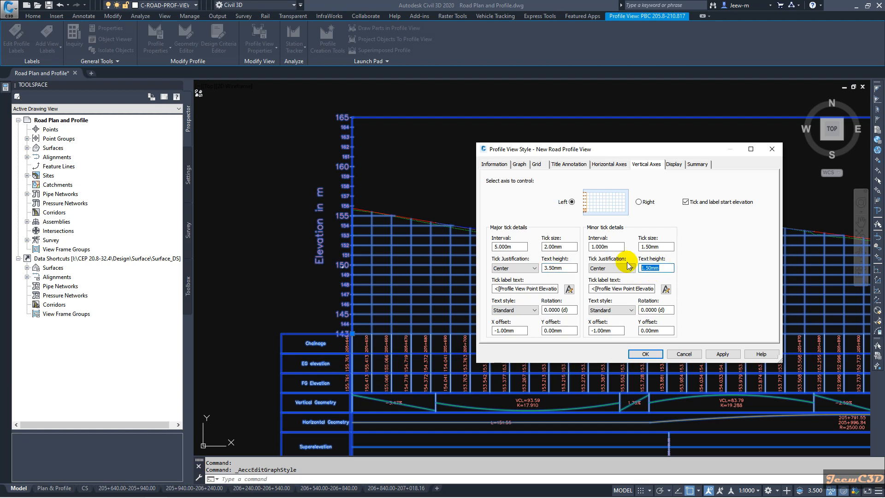
{"action": "type", "text": "1"}
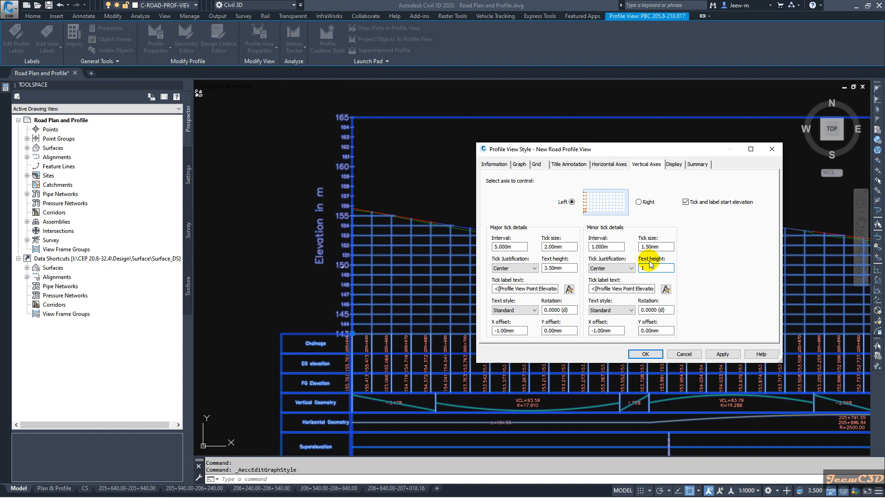
{"action": "left_click", "coordinate": [721, 355]}
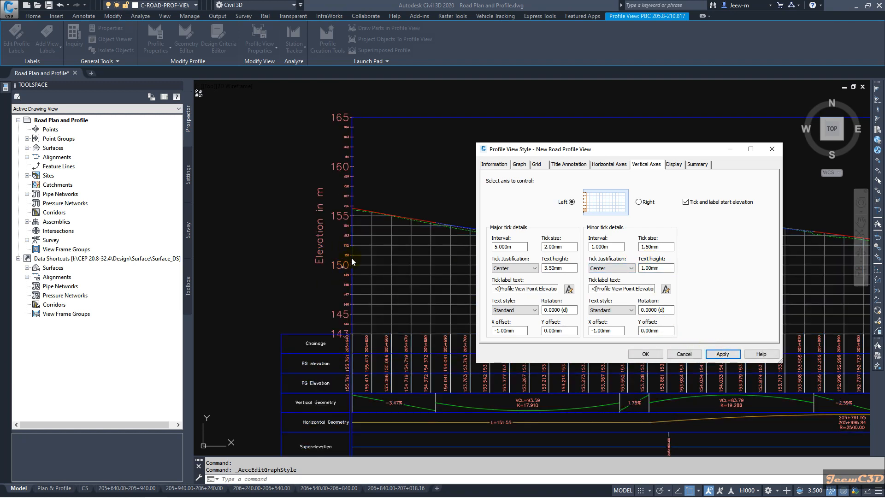
Set the left axis's tick label text height to 2.5 mm for major ticks and 1.5 mm for minor ticks, and apply it.
{"action": "left_click", "coordinate": [548, 269]}
{"action": "key", "text": "BackSpace"}
{"action": "type", "text": "2"}
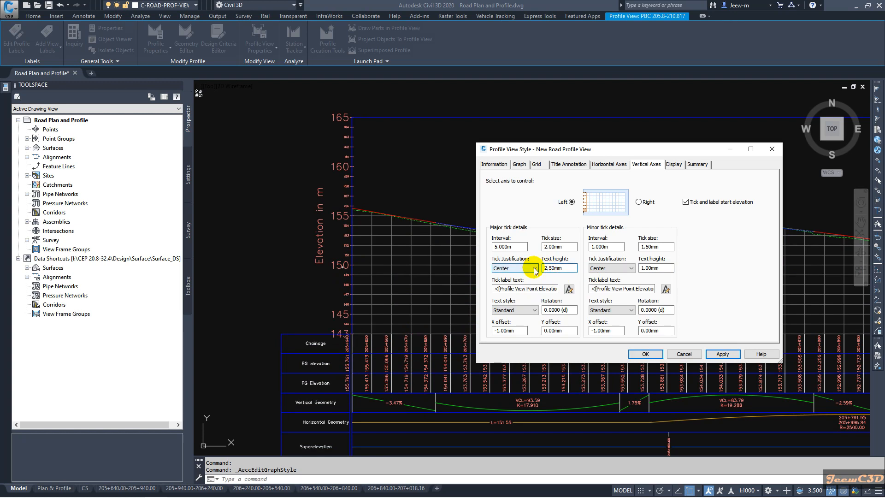
{"action": "double_click", "coordinate": [655, 268]}
{"action": "type", "text": "1.5"}
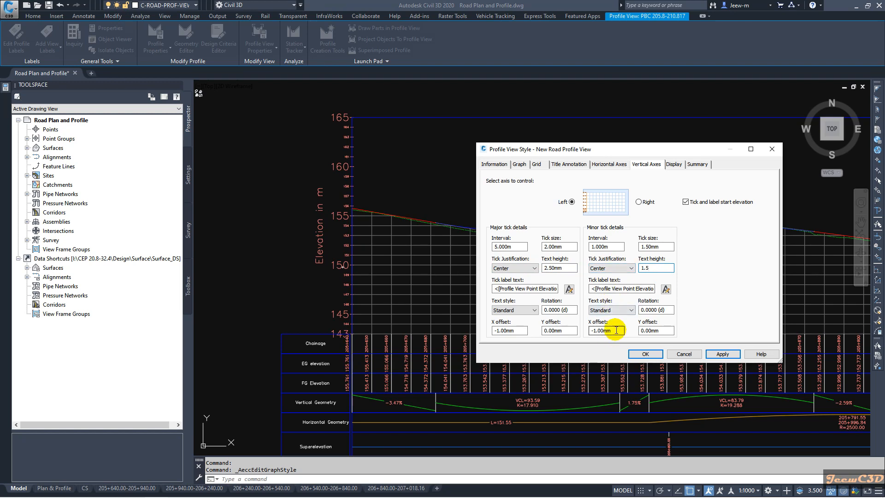
{"action": "left_click", "coordinate": [613, 331]}
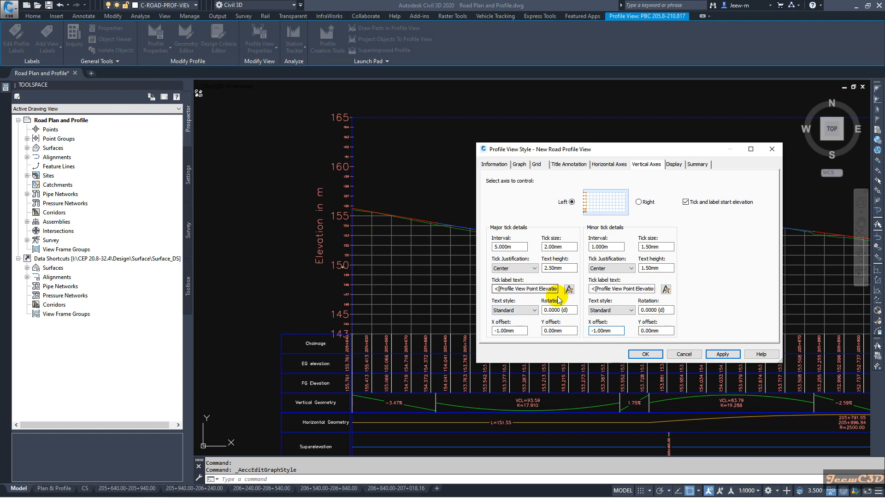
{"action": "left_click", "coordinate": [723, 354]}
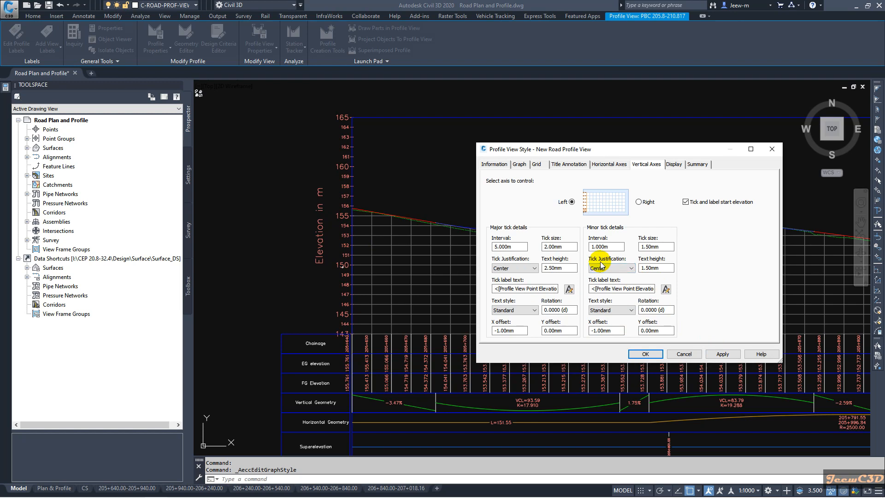
Review the right vertical axis's tick settings and the visibility of the right axis components in the plan display.
{"action": "left_click", "coordinate": [638, 202]}
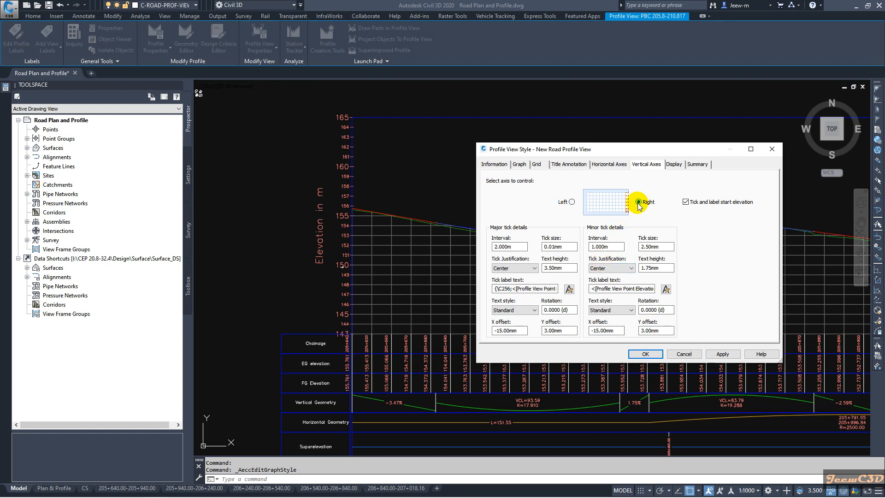
{"action": "mouse_move", "coordinate": [652, 148]}
{"action": "left_mouse_down"}
{"action": "mouse_move", "coordinate": [394, 157]}
{"action": "mouse_move", "coordinate": [493, 163]}
{"action": "left_mouse_up"}
{"action": "left_click", "coordinate": [491, 177]}
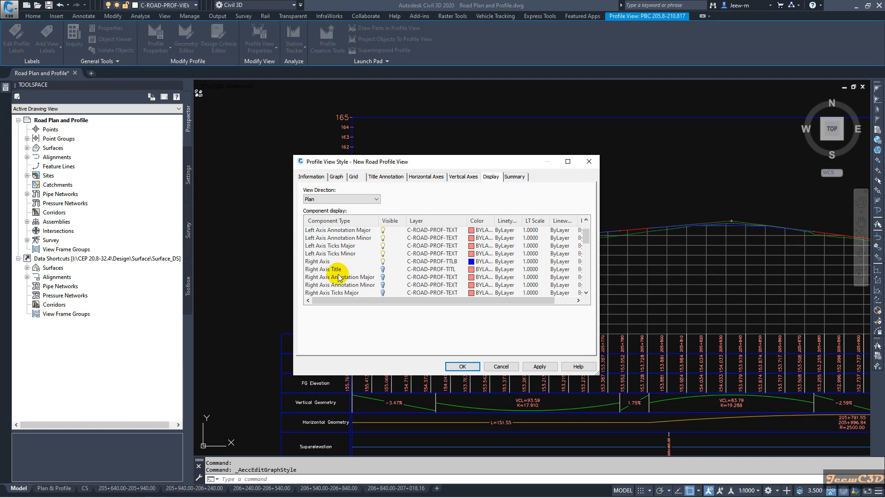
{"action": "scroll", "coordinate": [353, 277], "scroll_direction": "down", "scroll_amount": 1}
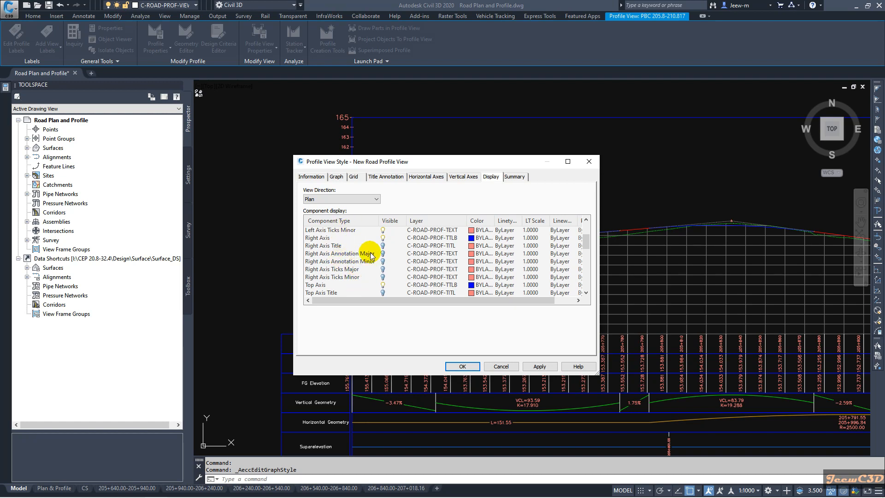
{"action": "left_click", "coordinate": [464, 177]}
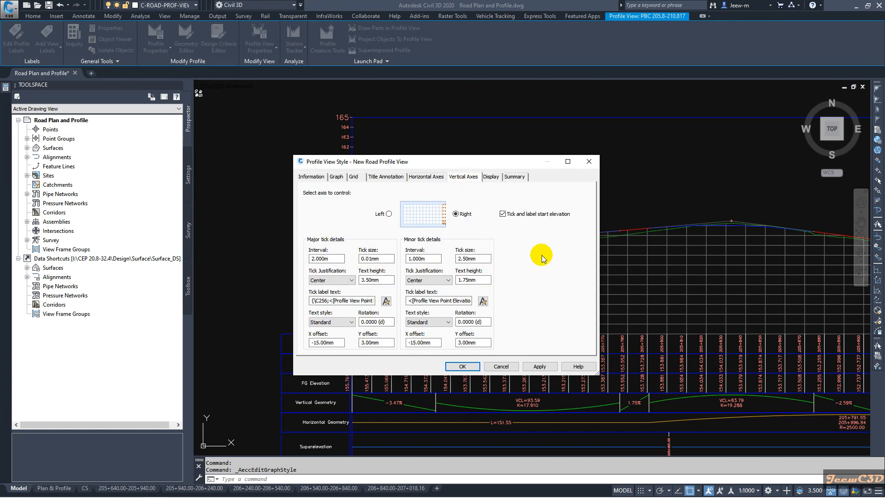
Turn off the start elevation tick and label for the right vertical axis, and apply it.
{"action": "left_click_drag", "start_coordinate": [486, 162], "coordinate": [681, 175]}
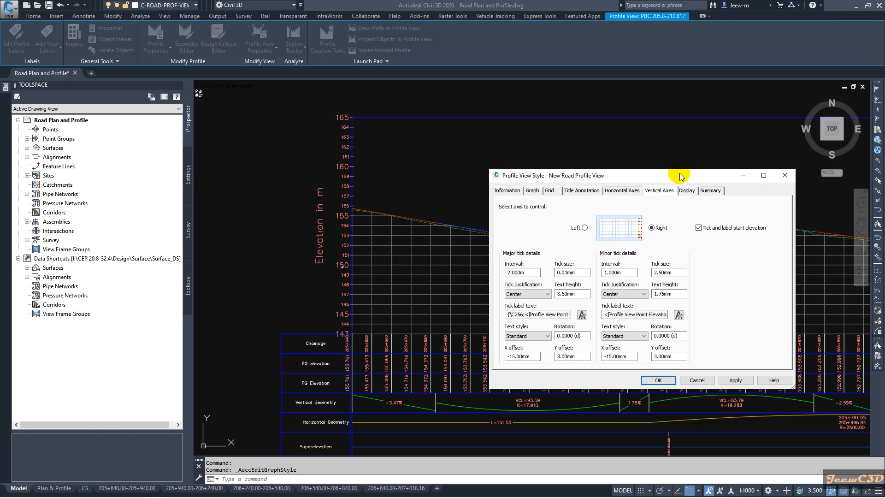
{"action": "left_click", "coordinate": [699, 228]}
{"action": "left_click", "coordinate": [736, 380]}
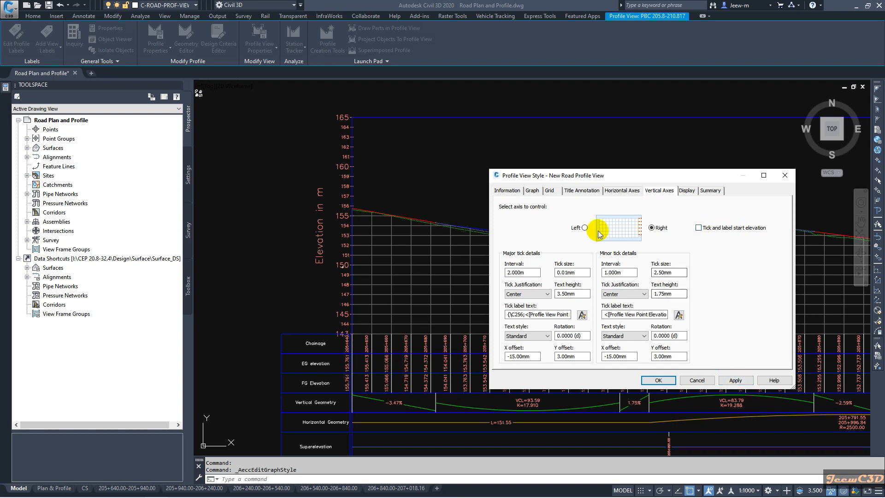
Turn off the start elevation tick and label for the left vertical axis, and apply it.
{"action": "left_click", "coordinate": [584, 228]}
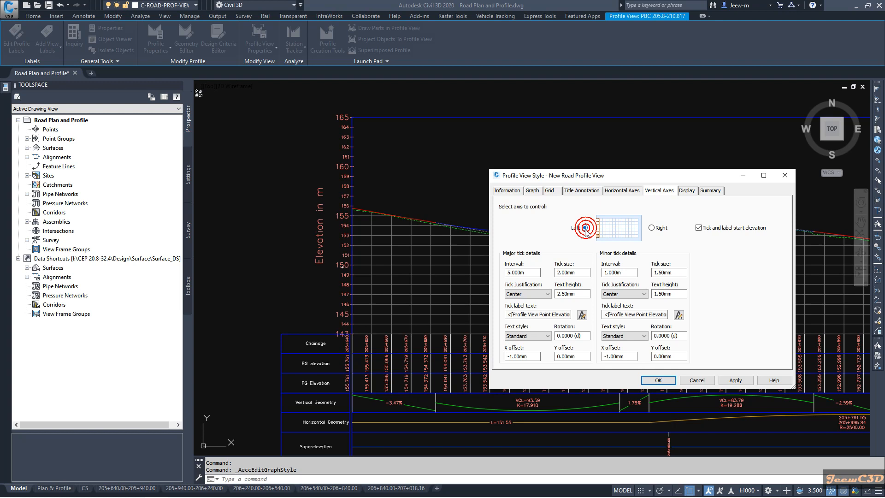
{"action": "left_click", "coordinate": [699, 228]}
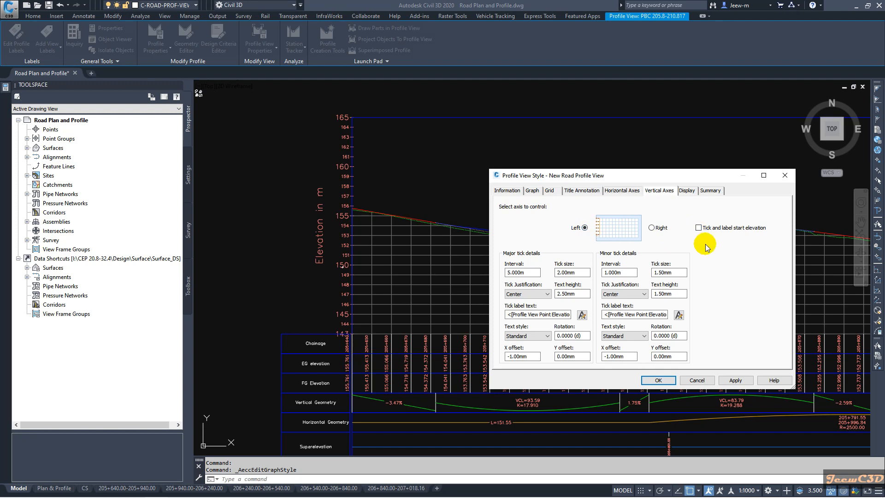
{"action": "left_click", "coordinate": [733, 380]}
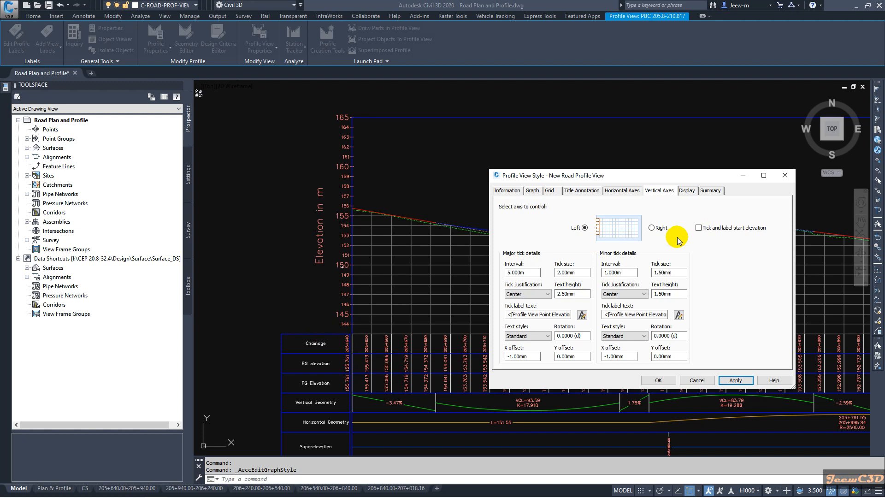
Turn the left axis's start elevation tick and label back on, then accept the style edits and deselect the profile view.
{"action": "left_click", "coordinate": [699, 228]}
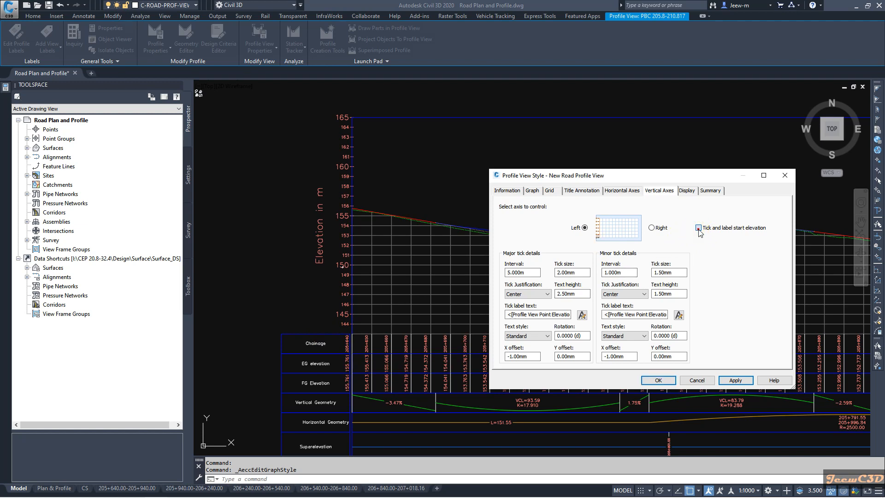
{"action": "left_click", "coordinate": [658, 380]}
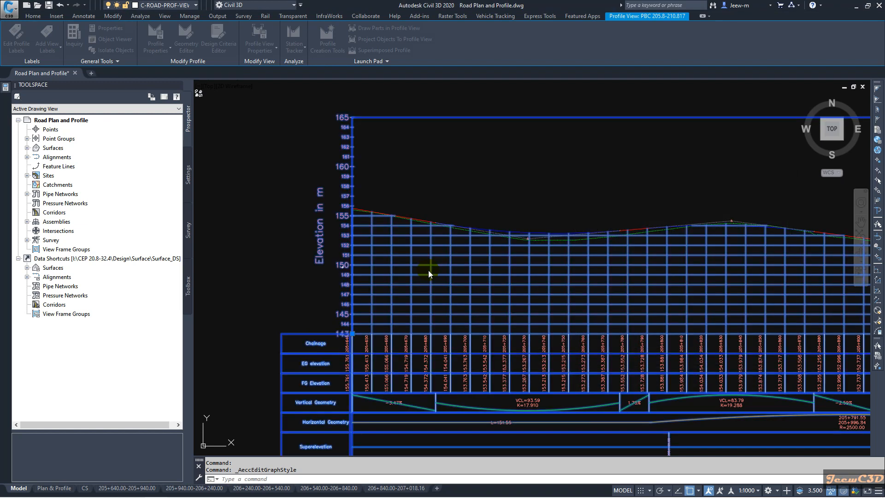
{"action": "key", "text": "Escape"}
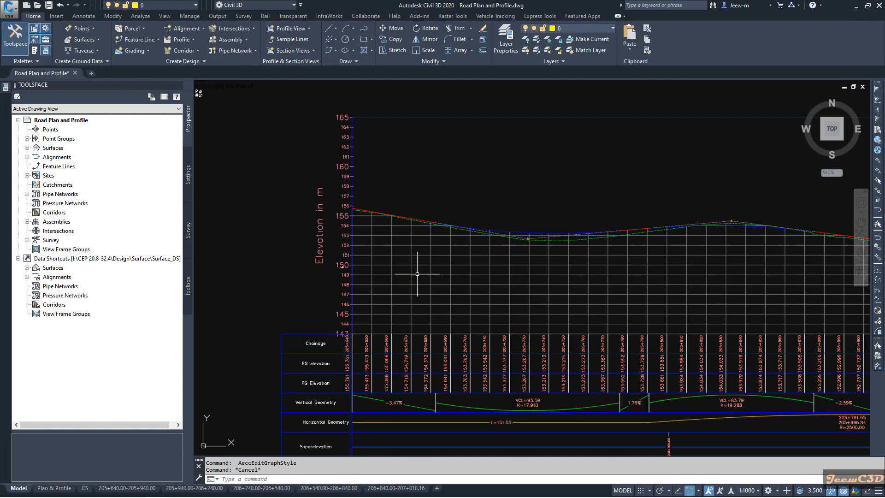